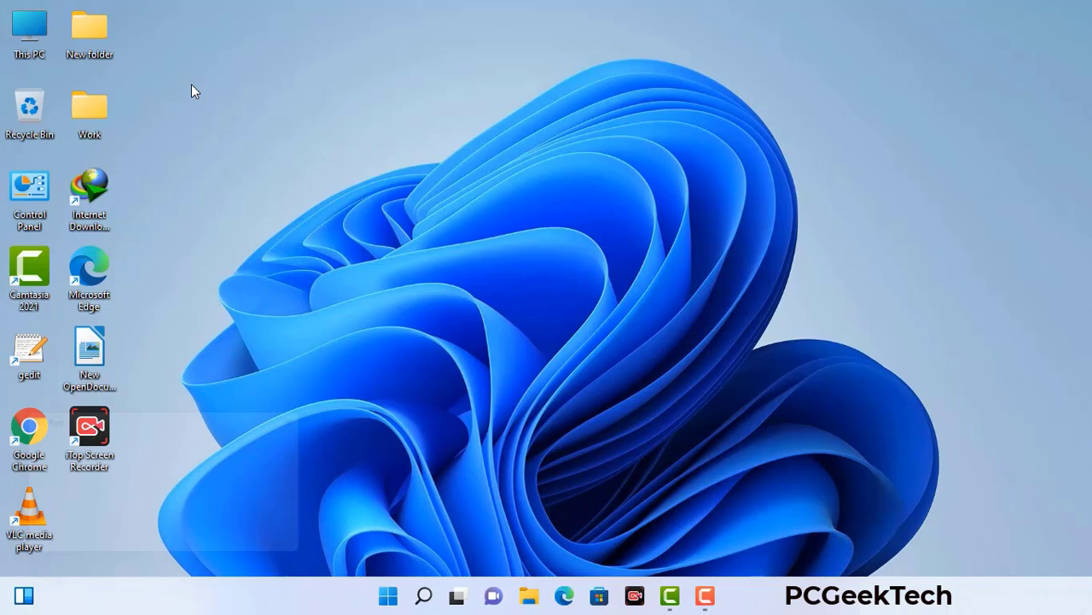
Open System Configuration by running msconfig from the Run dialog.
key(super+r)
drag(186, 415, 480, 135)
click(434, 214)
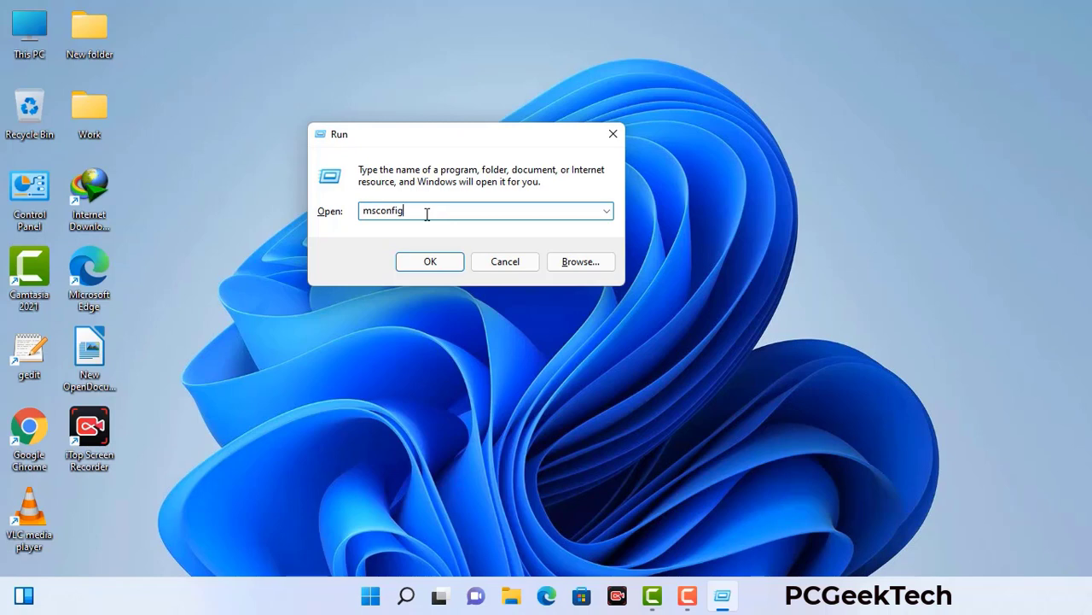
click(421, 267)
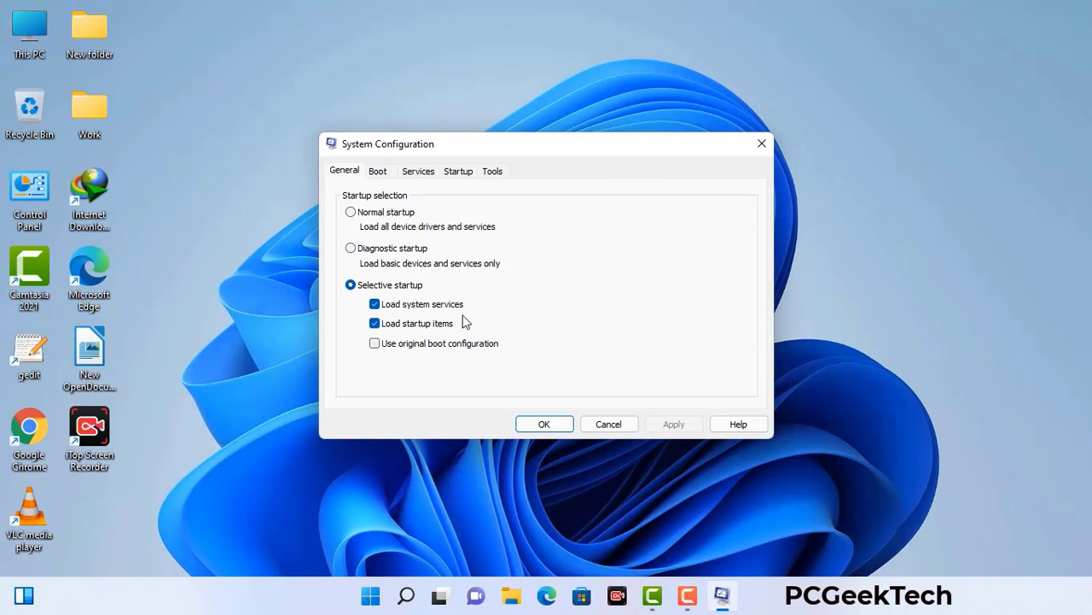
Enable Safe boot with the Network option, then apply and confirm the boot settings.
click(381, 173)
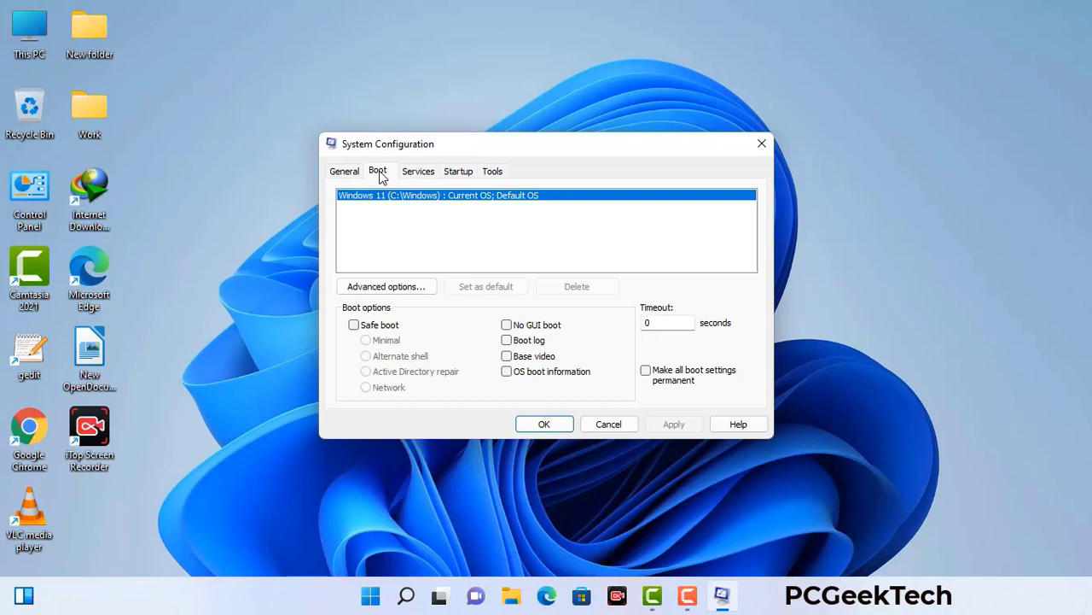
click(354, 325)
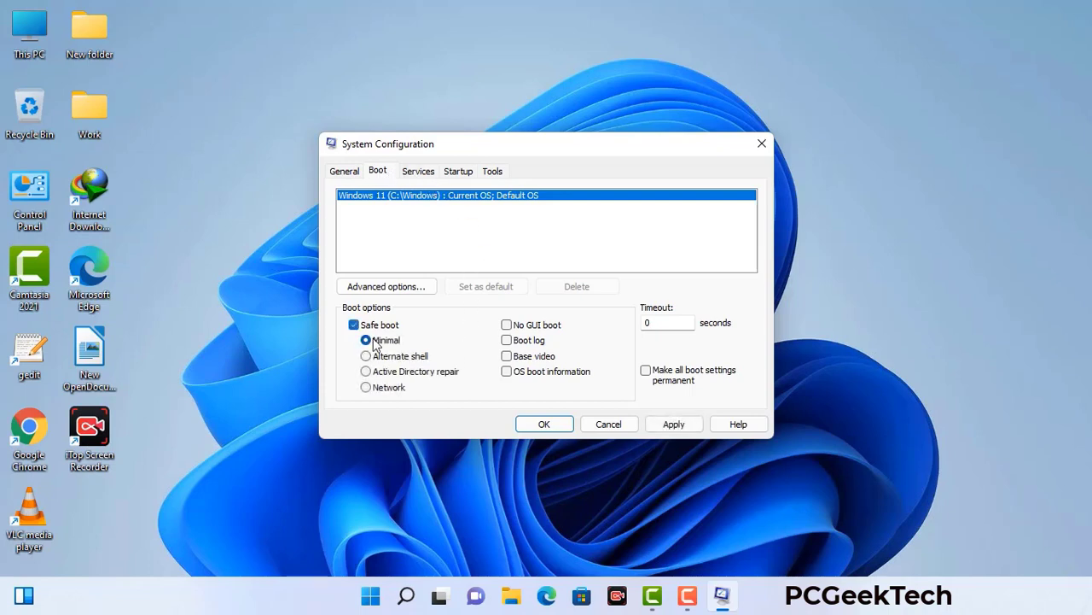
click(388, 388)
click(673, 425)
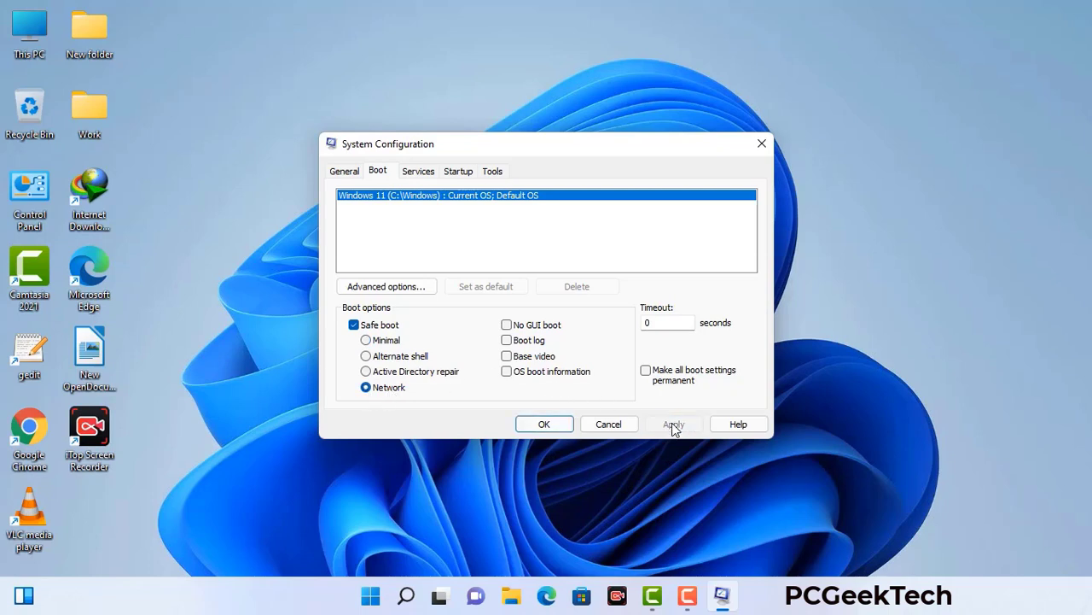
click(543, 425)
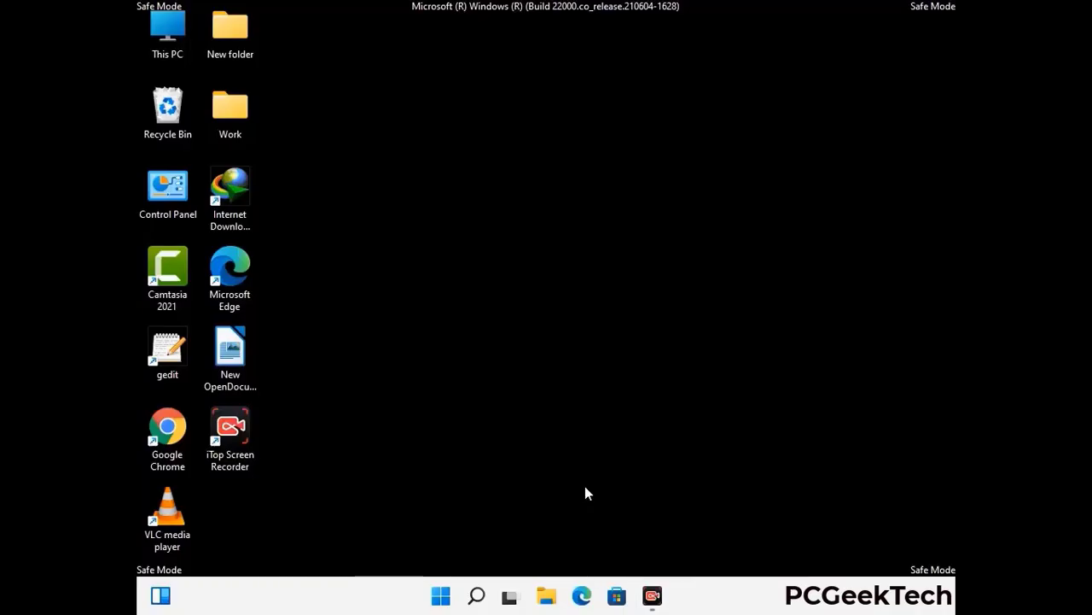
In Control Panel's File Explorer Options, choose to show hidden files, folders, and drives, apply it, and close Control Panel.
double_click(169, 205)
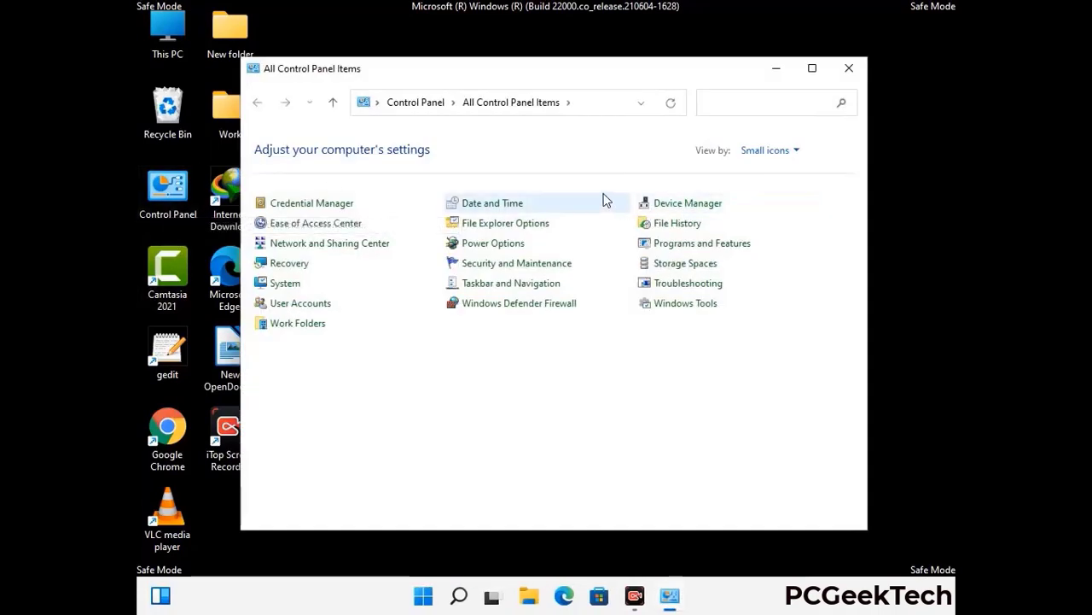
click(526, 229)
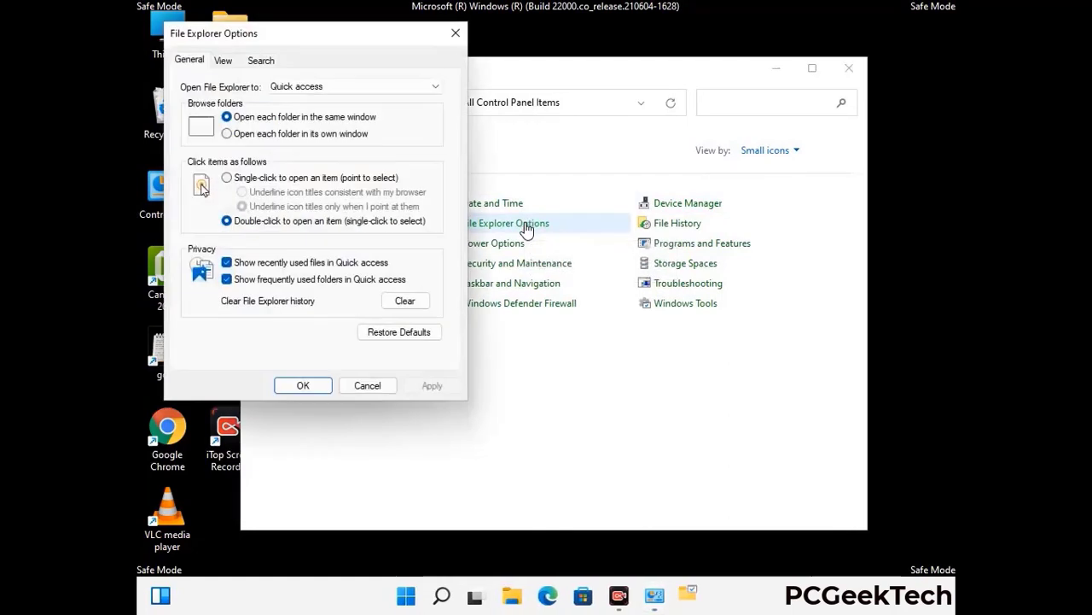
click(227, 62)
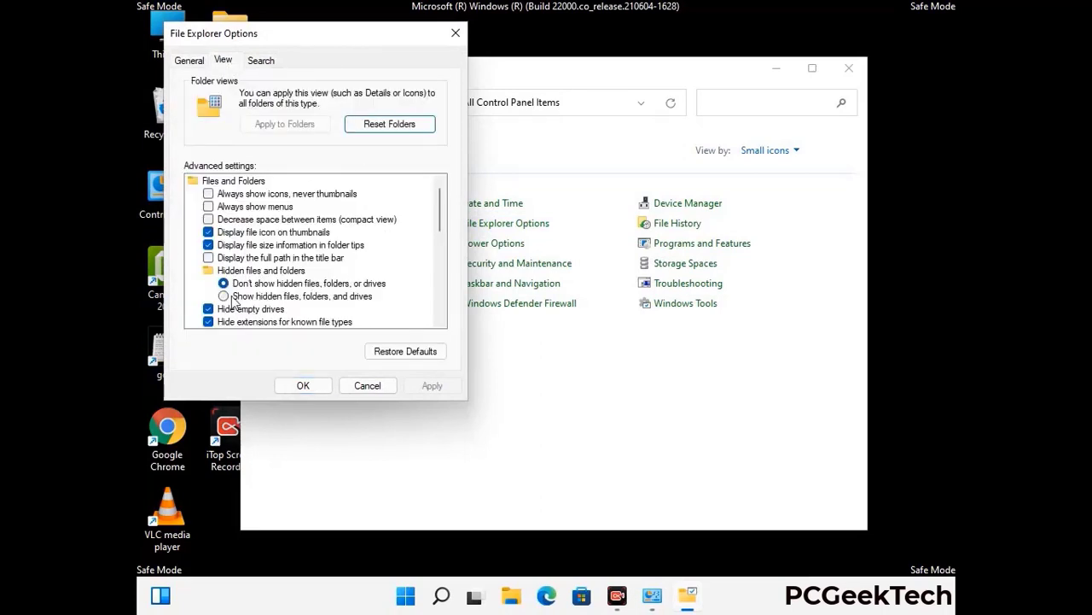
click(223, 297)
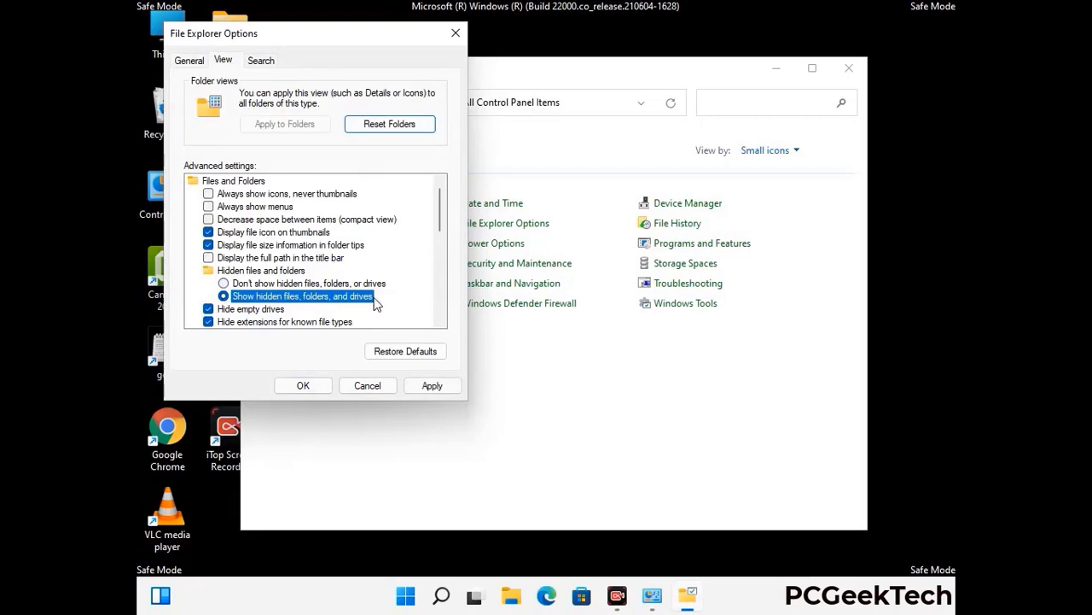
click(432, 386)
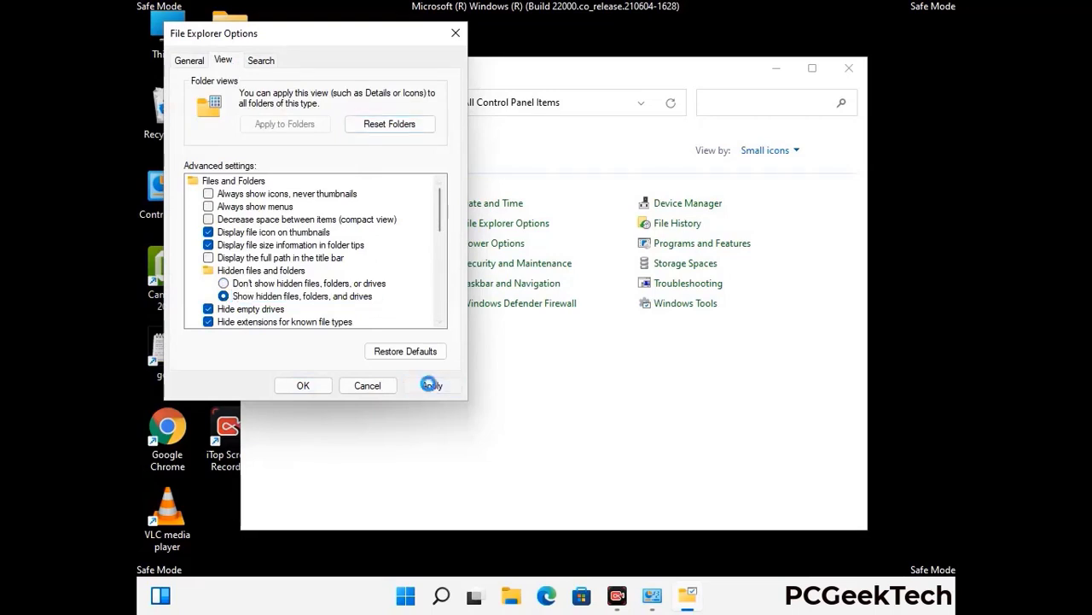
click(289, 387)
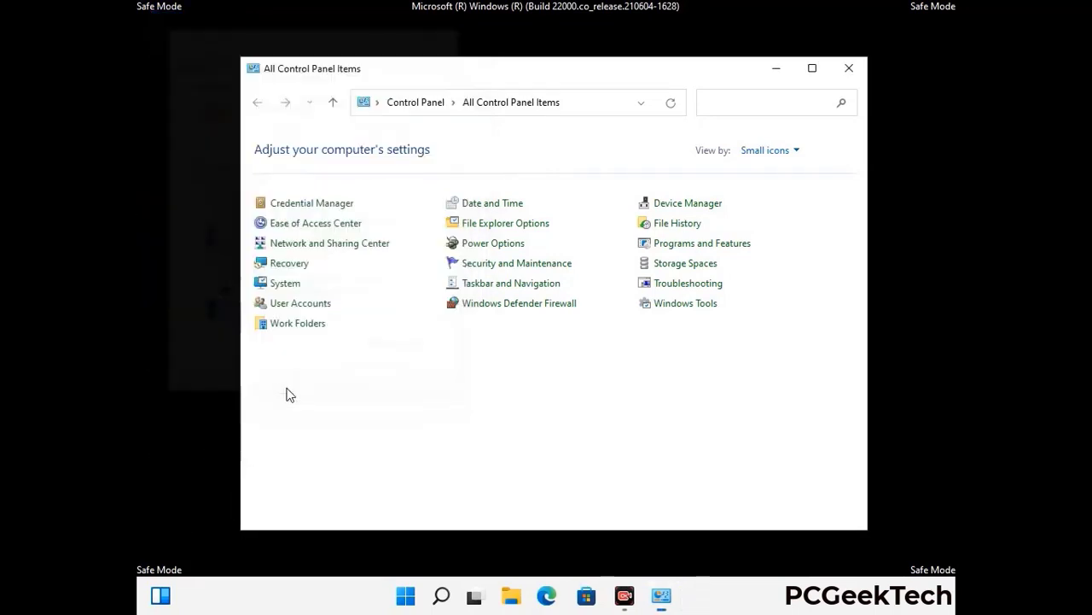
click(848, 68)
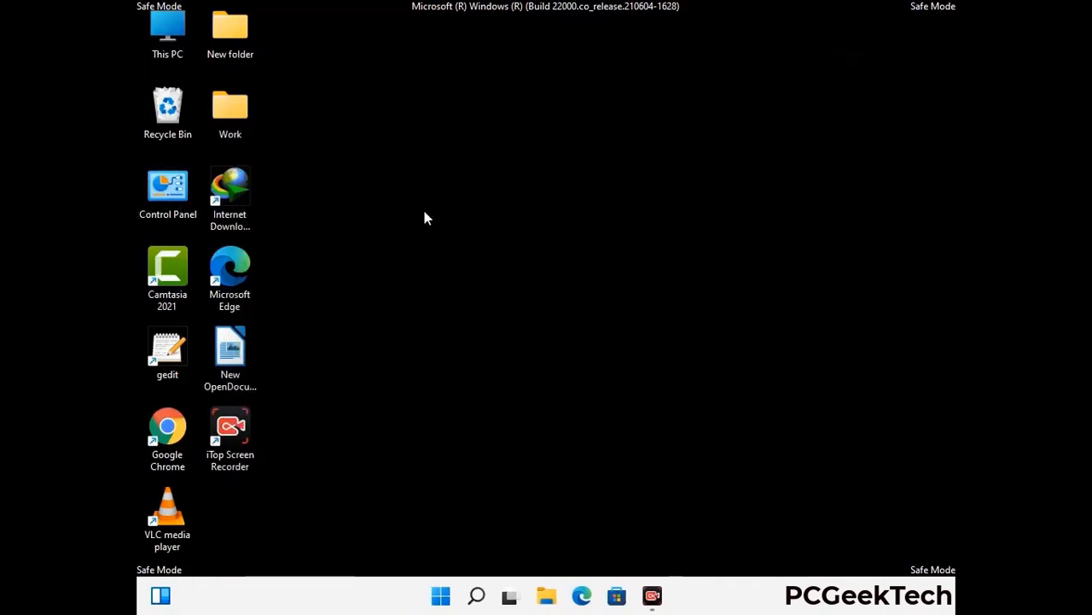
Browse from This PC to the folder C:\Windows\System32\drivers\etc.
double_click(162, 53)
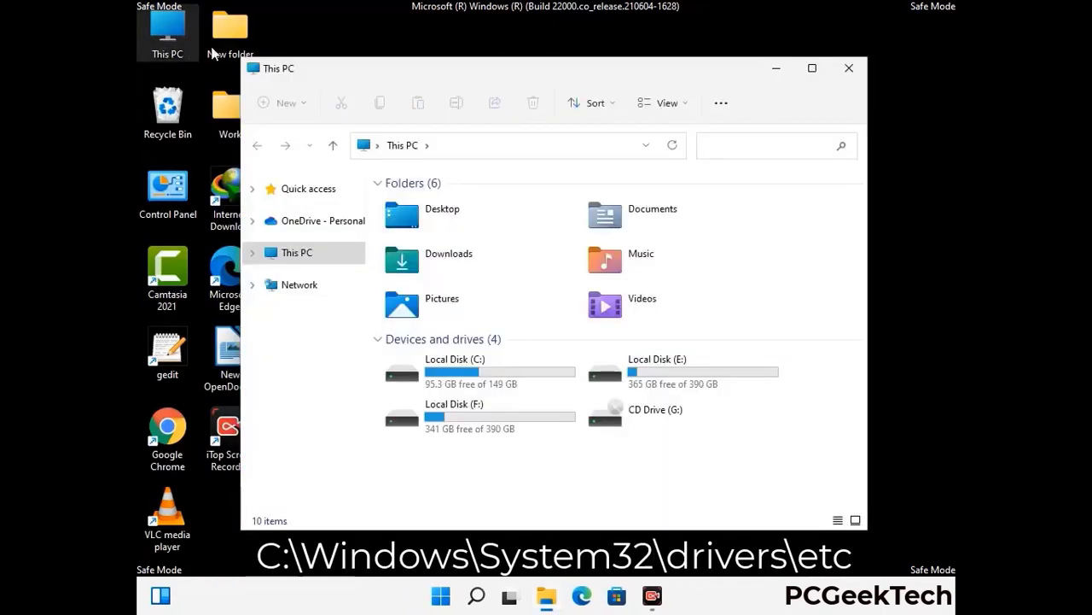
double_click(478, 373)
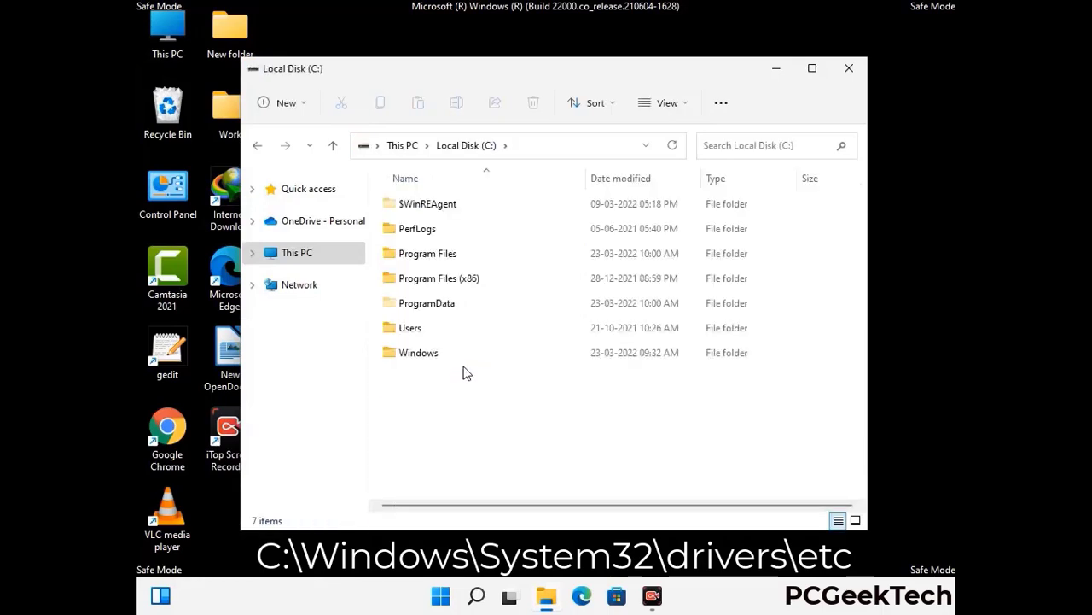
click(409, 356)
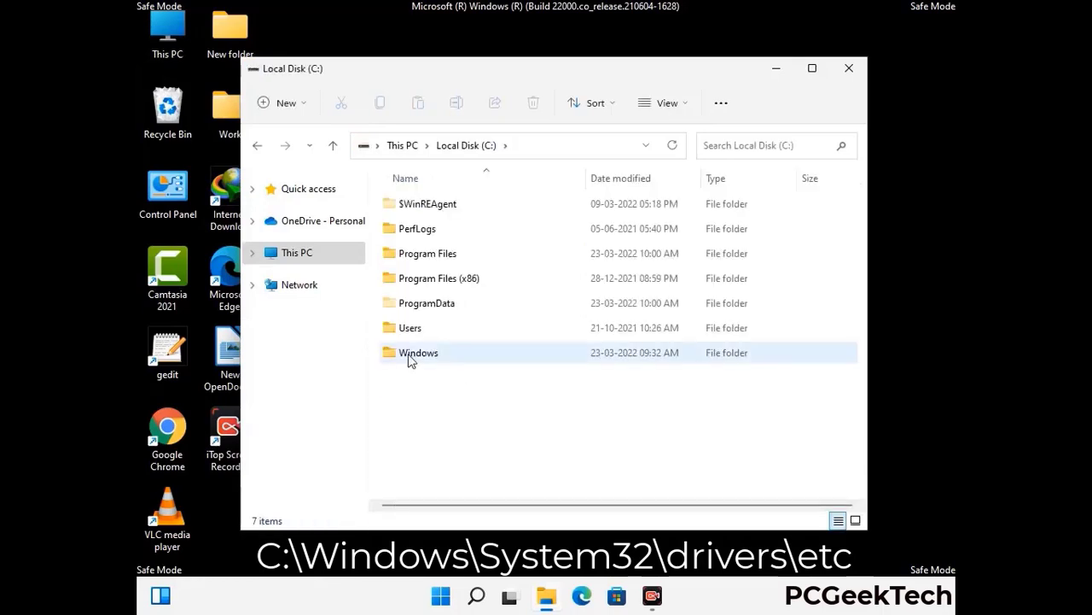
double_click(408, 357)
scroll(546, 365, down, 6)
scroll(540, 368, down, 12)
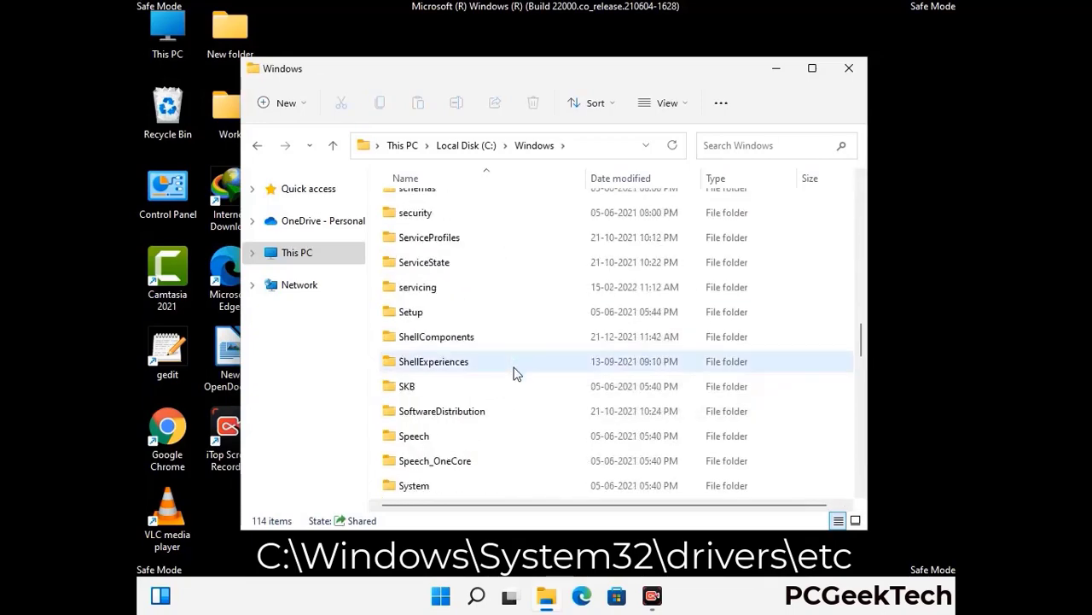
scroll(514, 373, down, 5)
double_click(418, 361)
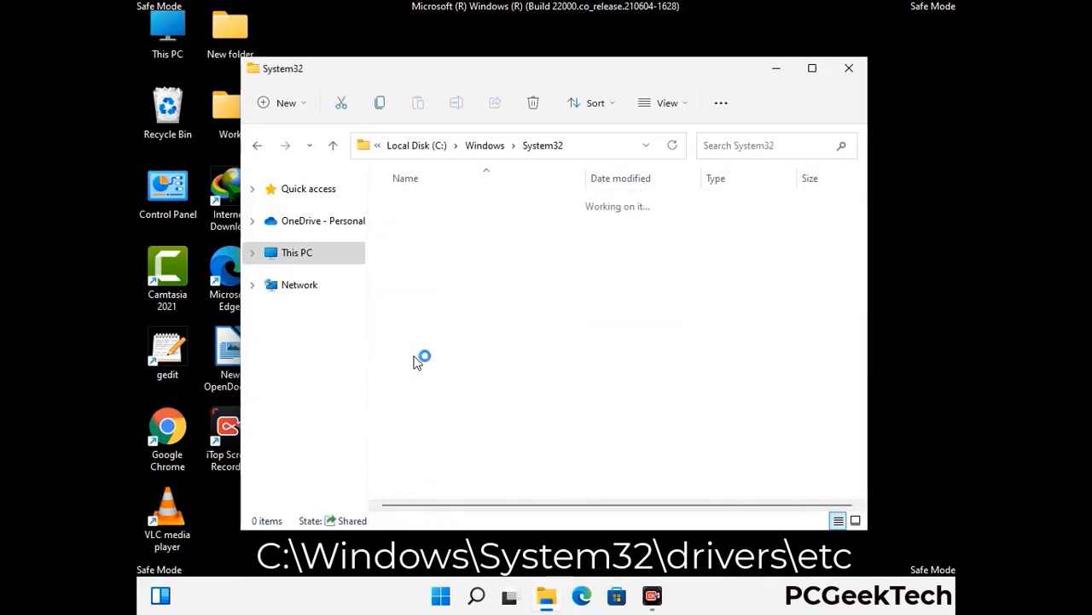
scroll(469, 372, down, 4)
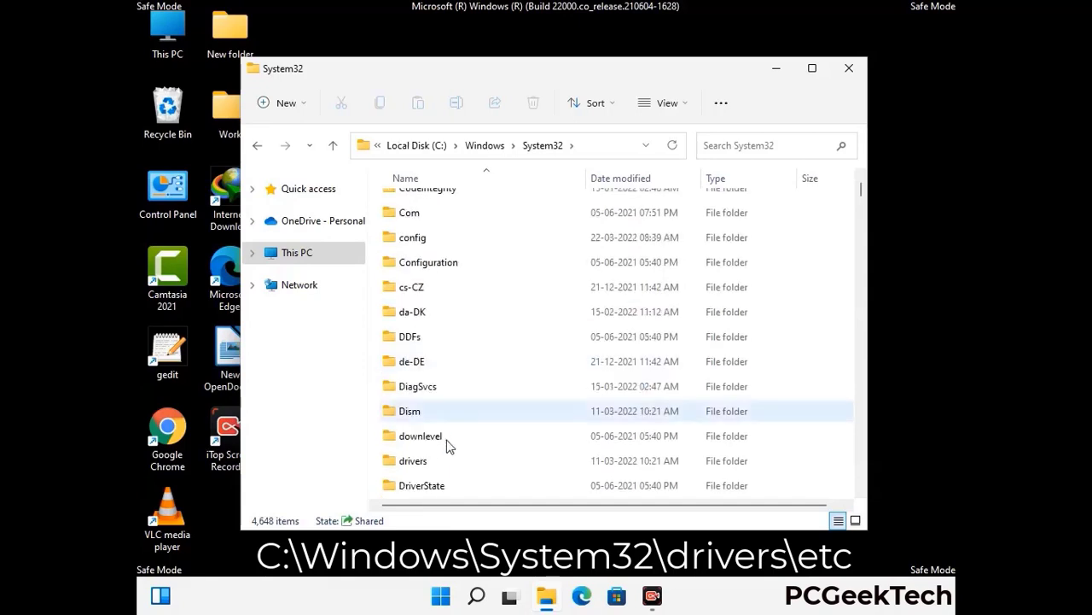
double_click(424, 462)
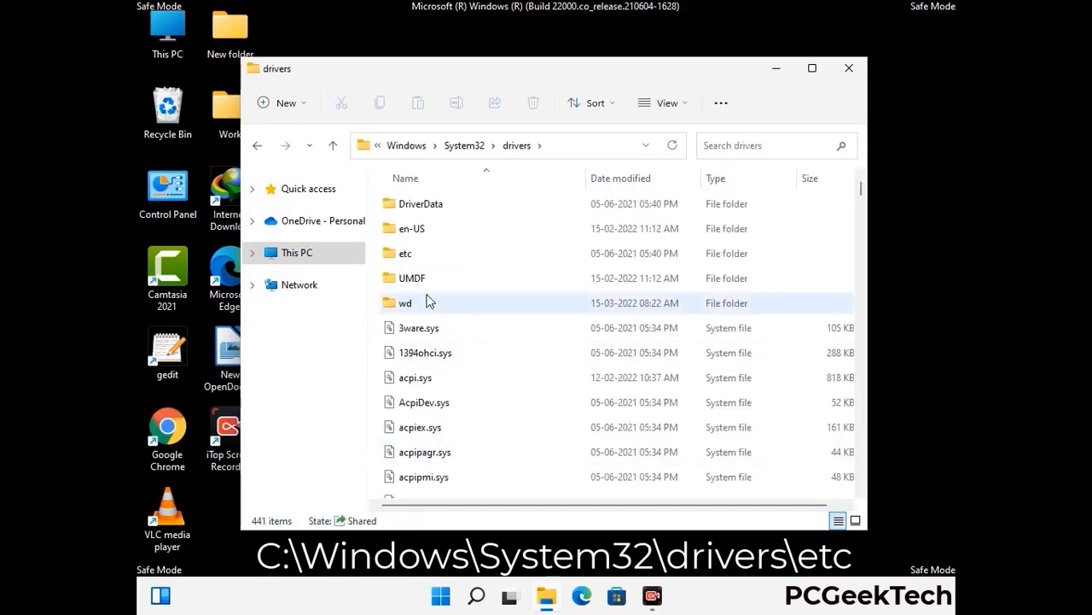
double_click(405, 253)
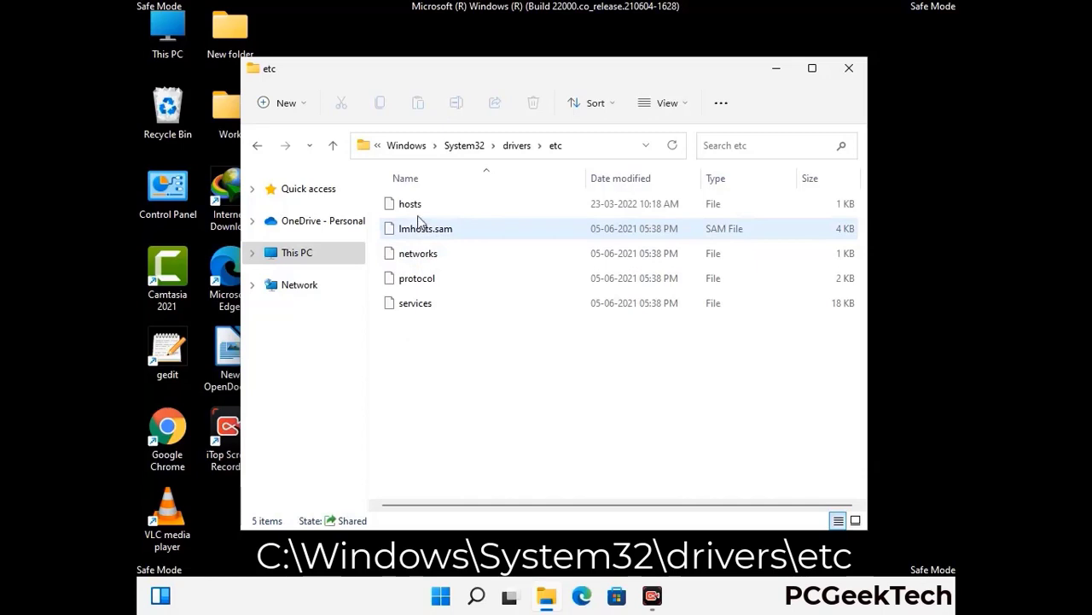
Open the hosts file with Notepad and move its window so the text is fully readable.
click(418, 208)
double_click(418, 211)
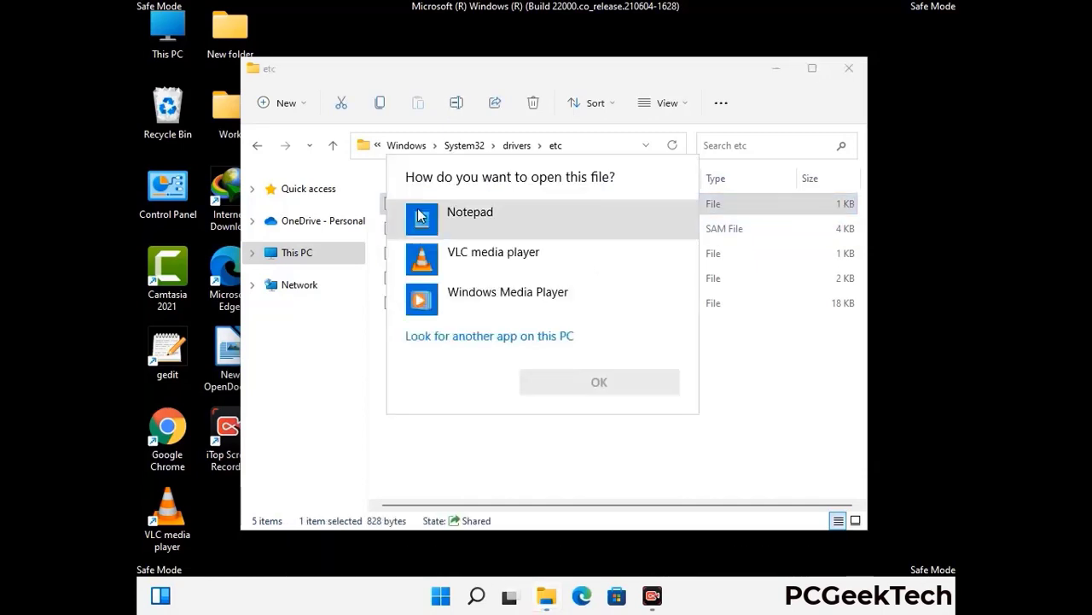
click(493, 218)
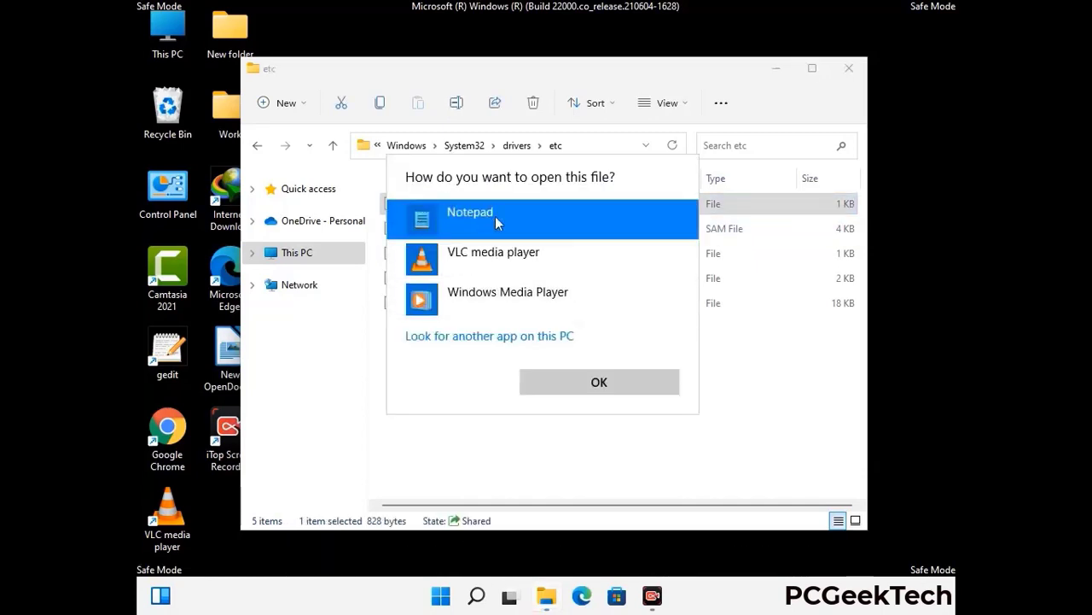
click(598, 384)
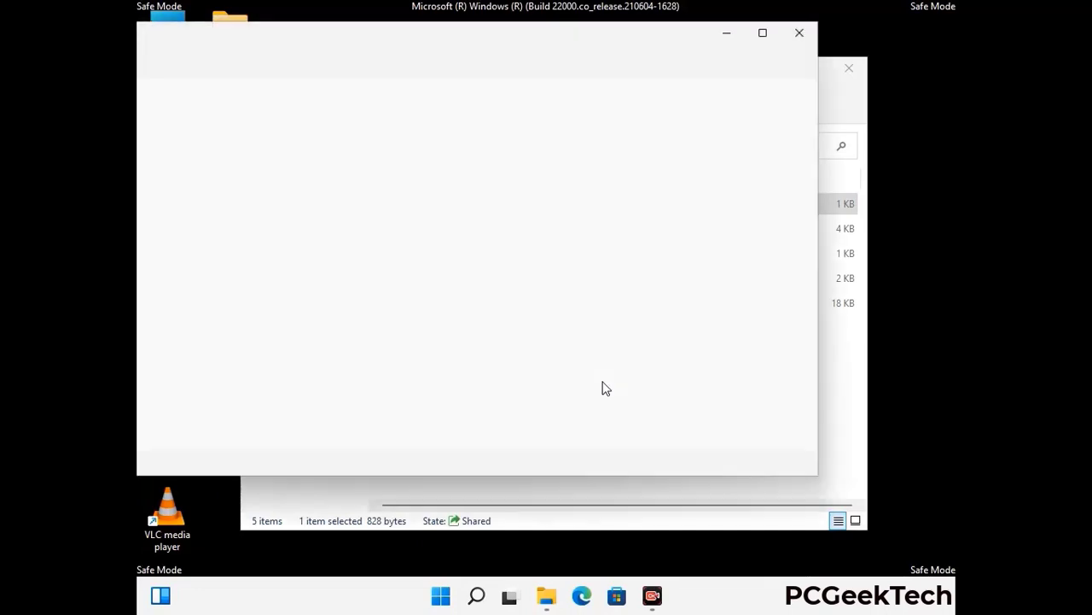
drag(415, 54, 585, 52)
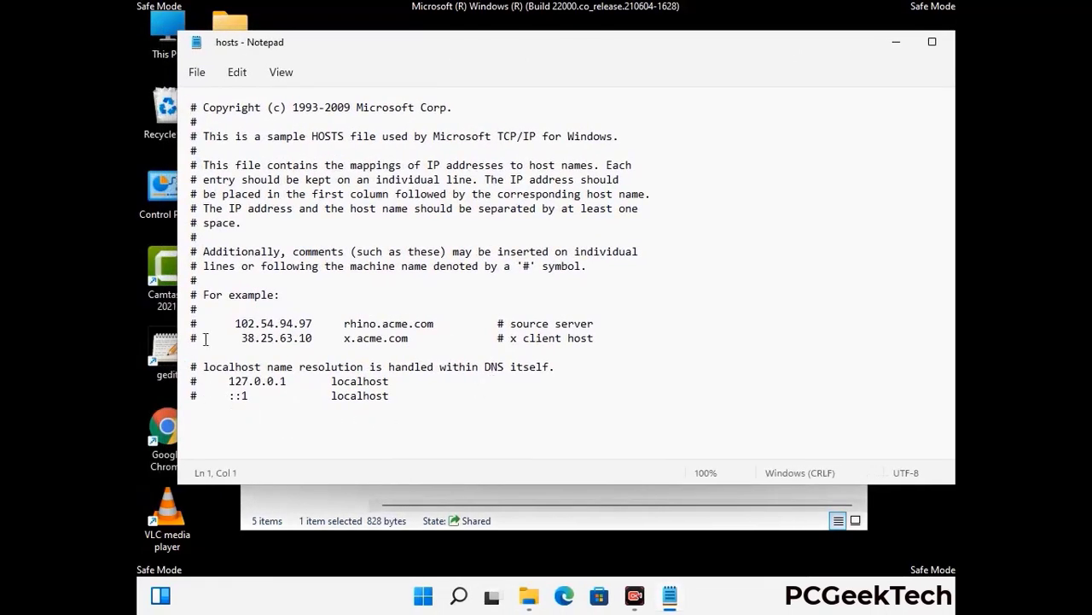
Add blank lines below the last localhost entry and save the hosts file.
click(409, 401)
key(Return)
scroll(150, 394, down, 1)
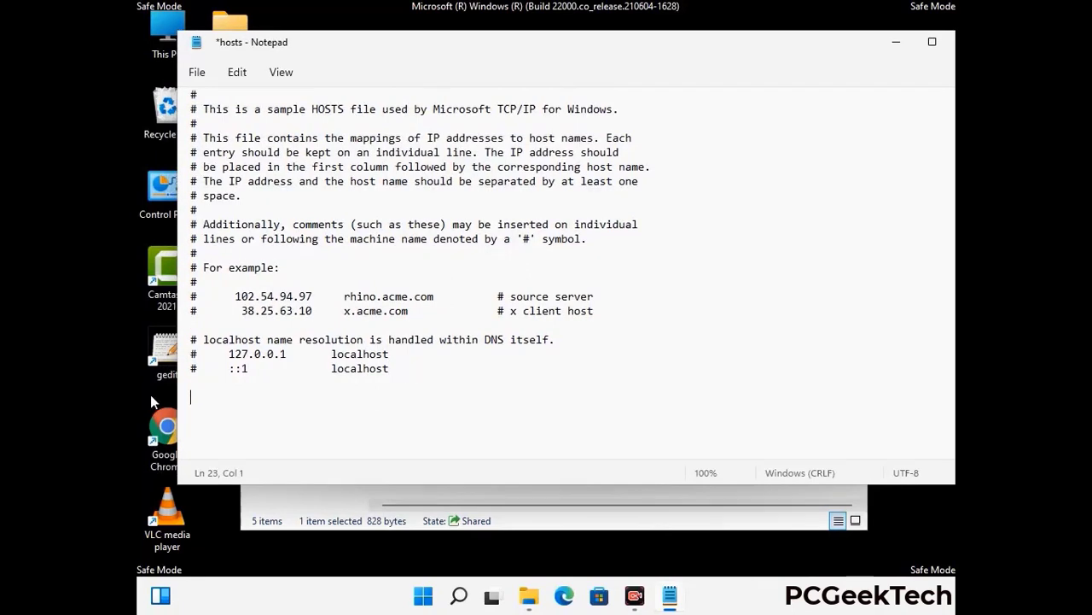
click(197, 74)
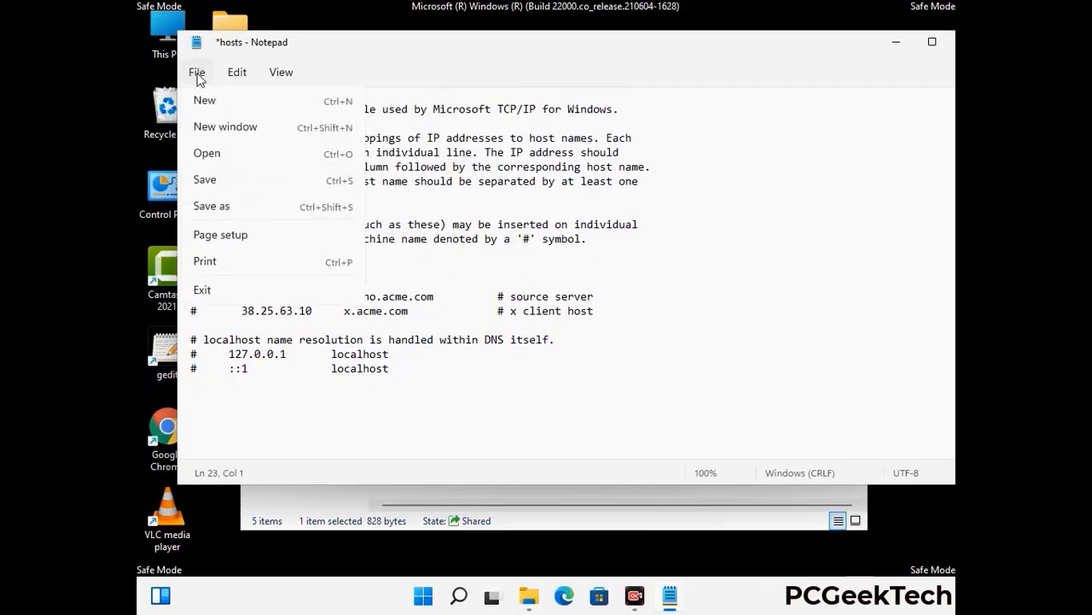
click(205, 181)
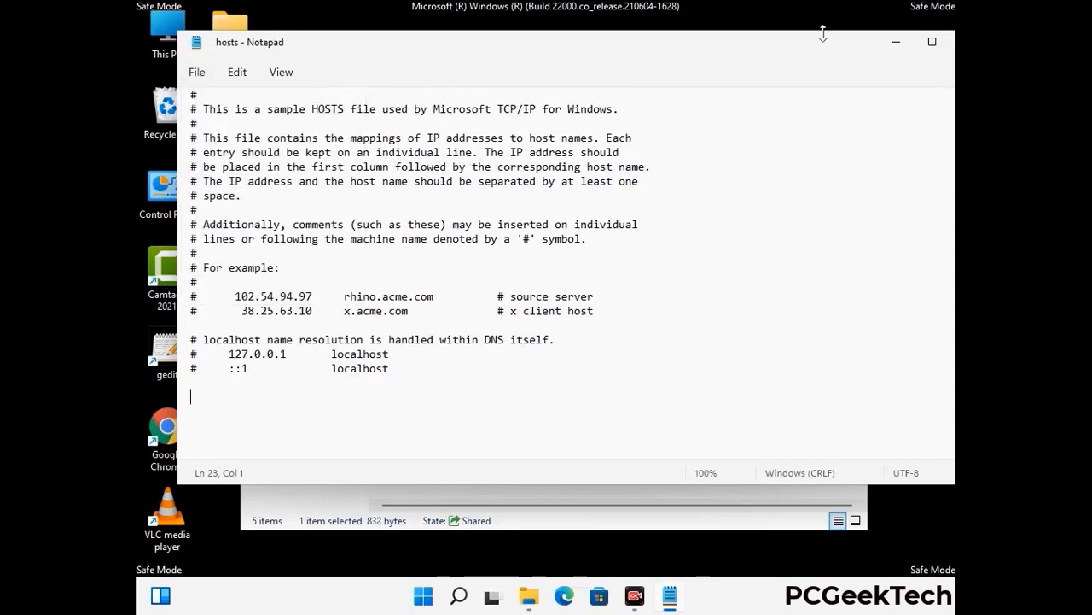
Close the hosts file and the etc folder window.
drag(826, 53, 702, 53)
click(842, 44)
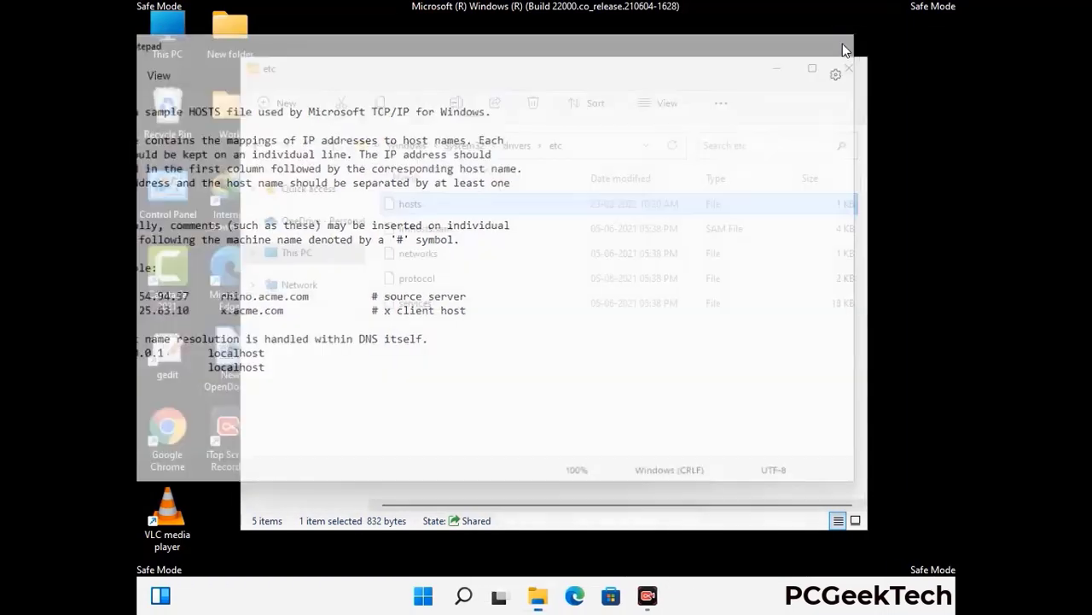
click(851, 63)
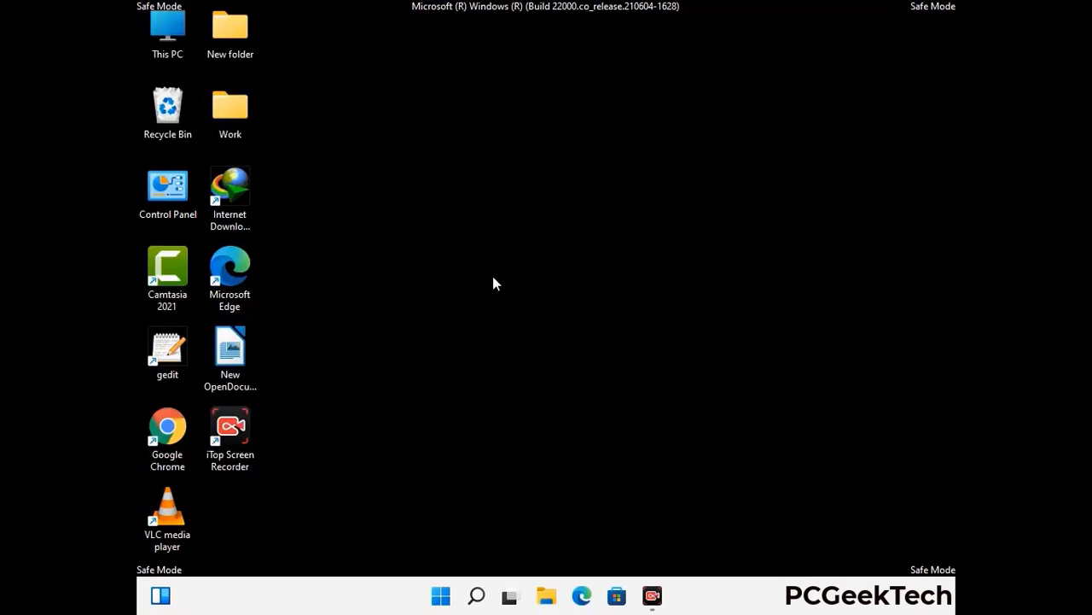
Open the AppData Roaming folder by running %appdata% from the Run dialog.
key(super+r)
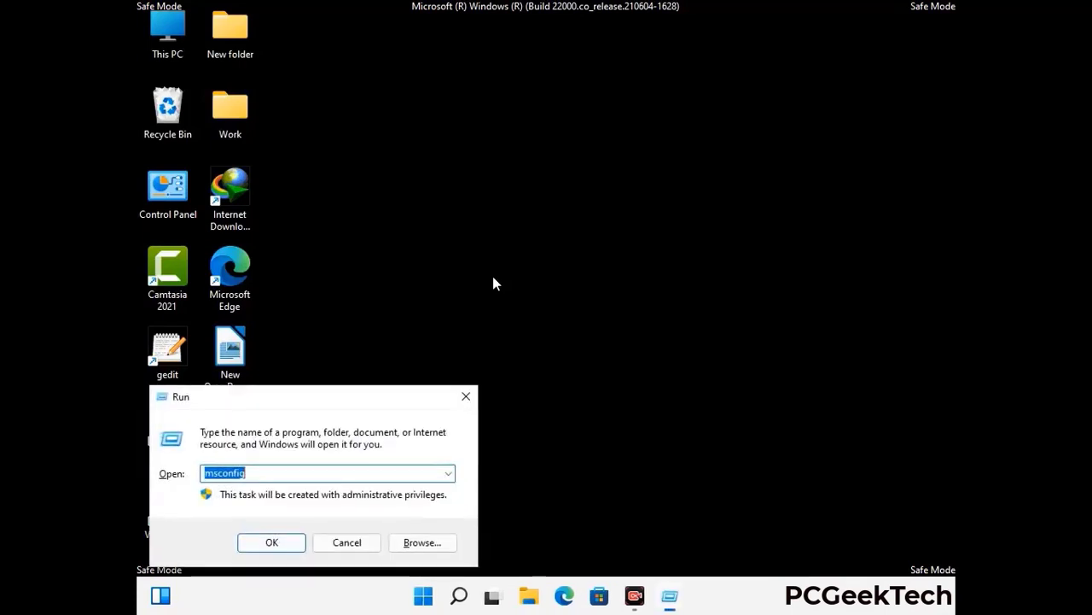
drag(312, 392, 509, 170)
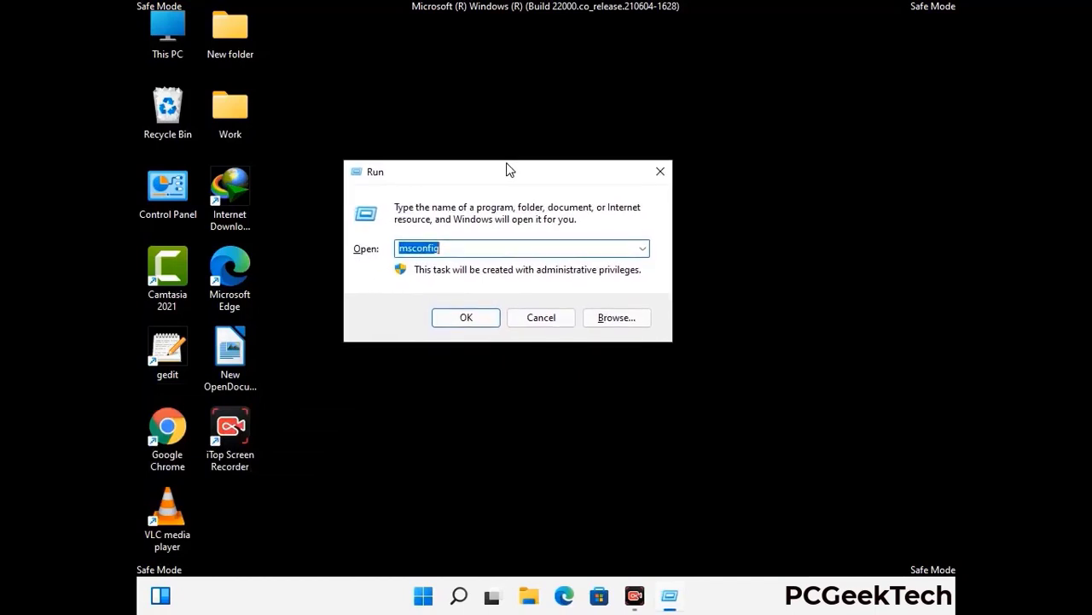
text(%)
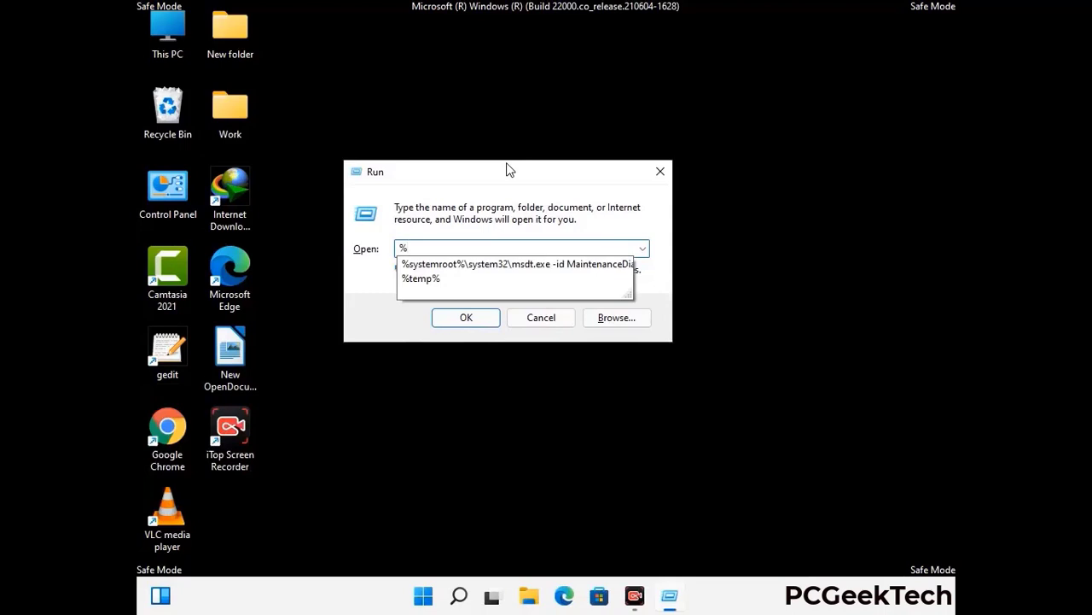
text(appdata%)
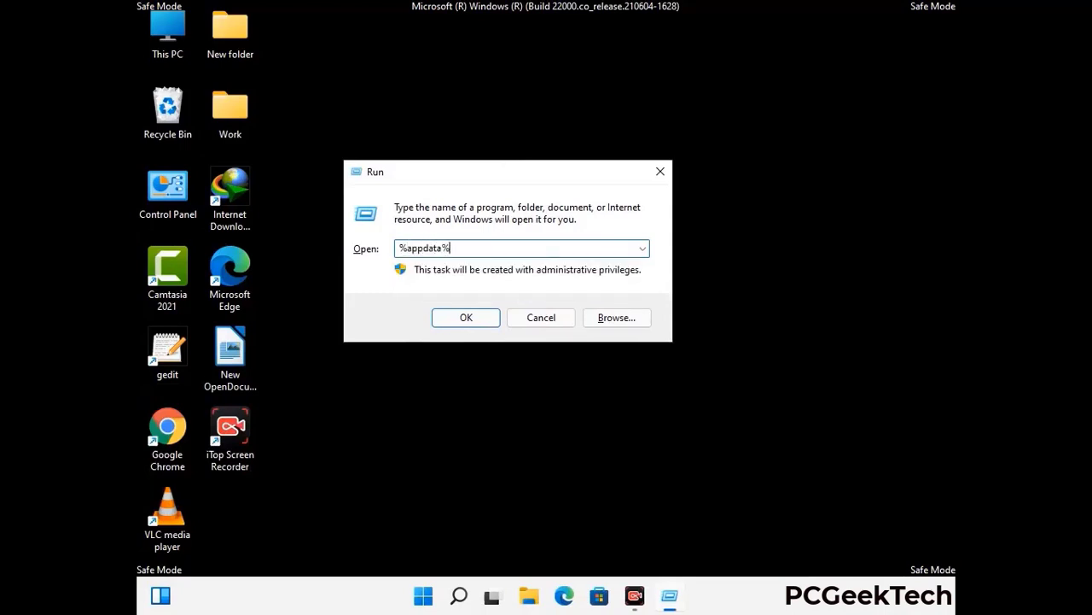
key(Return)
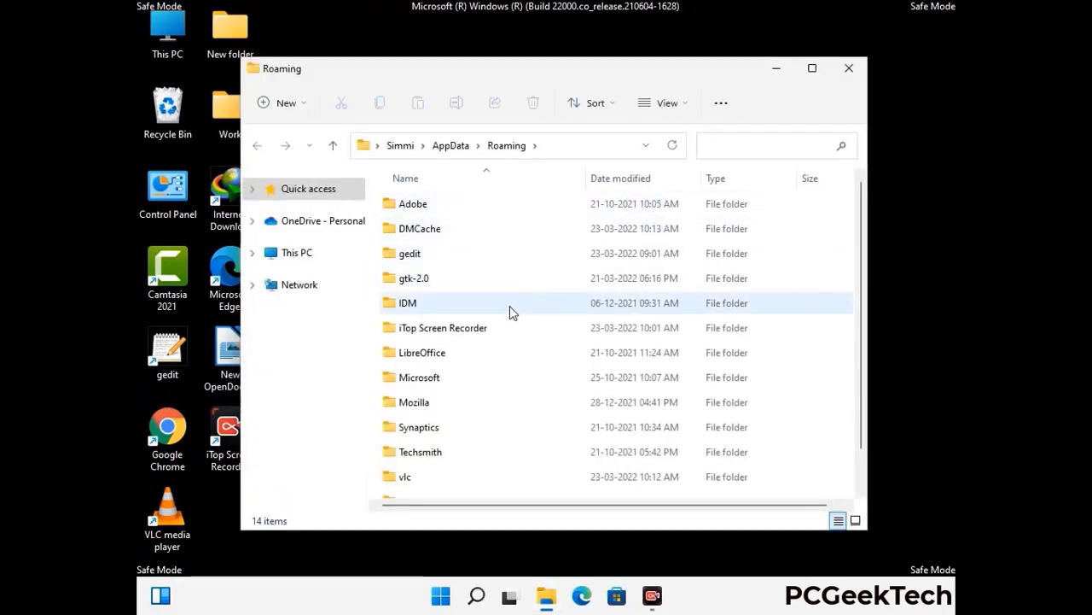
Delete the Zoom folder from the Roaming folder and close the window.
scroll(510, 320, down, 1)
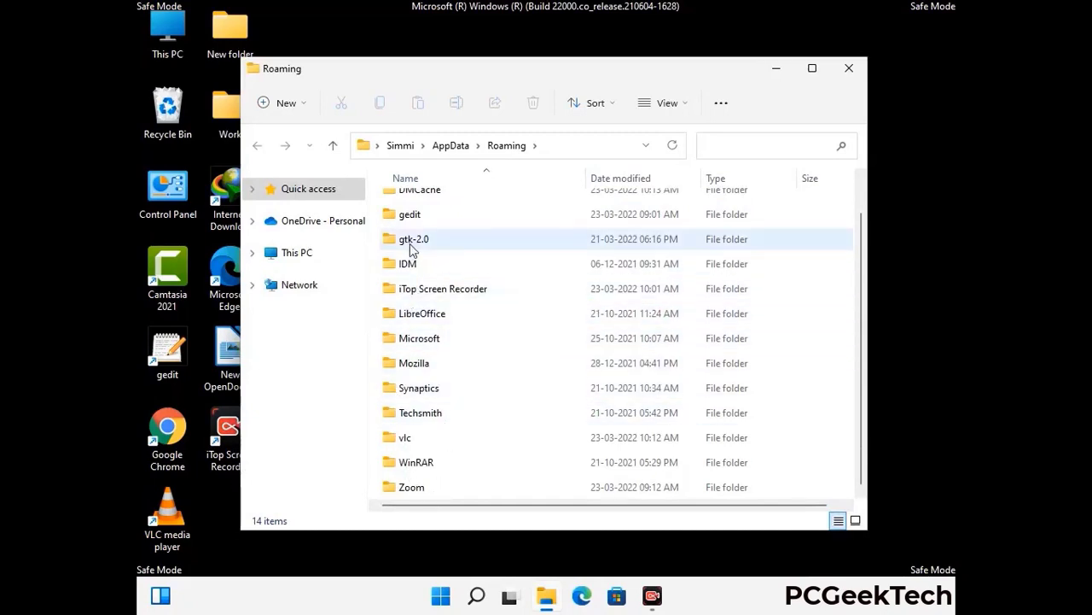
scroll(411, 252, up, 1)
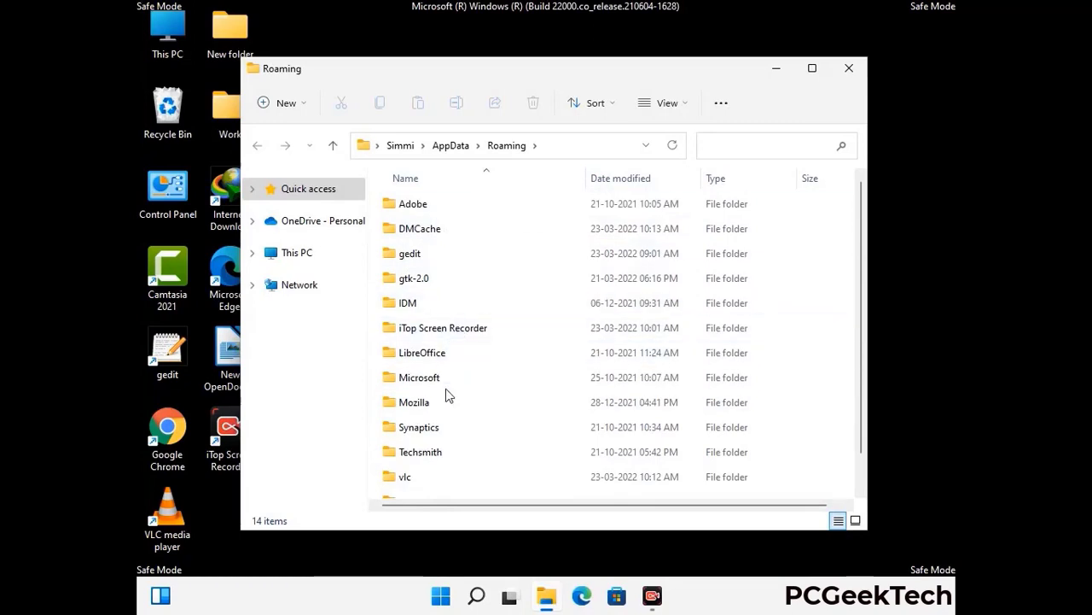
scroll(446, 397, down, 1)
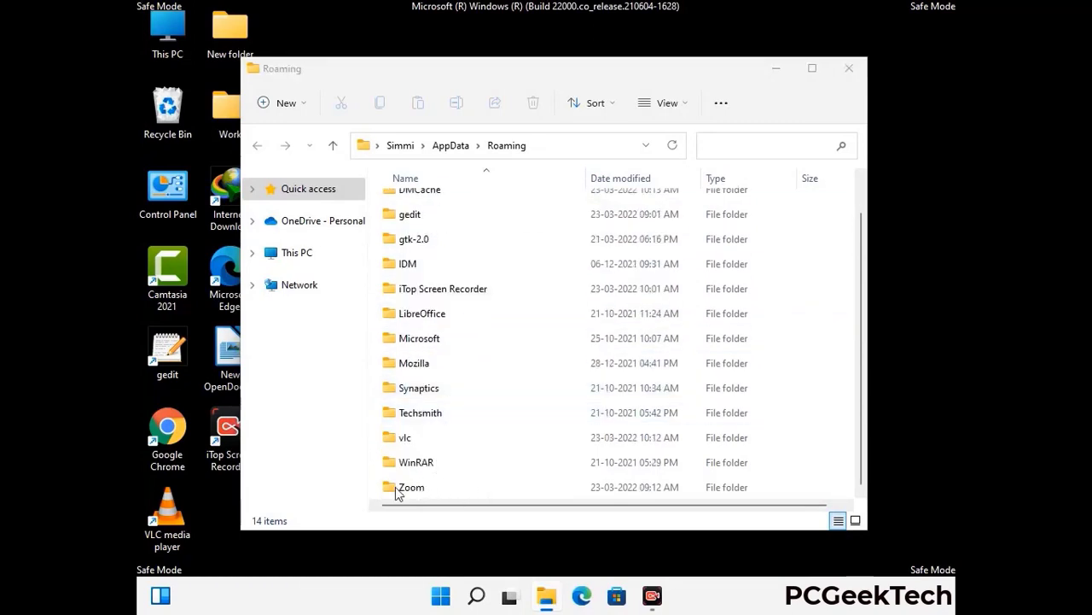
click(611, 483)
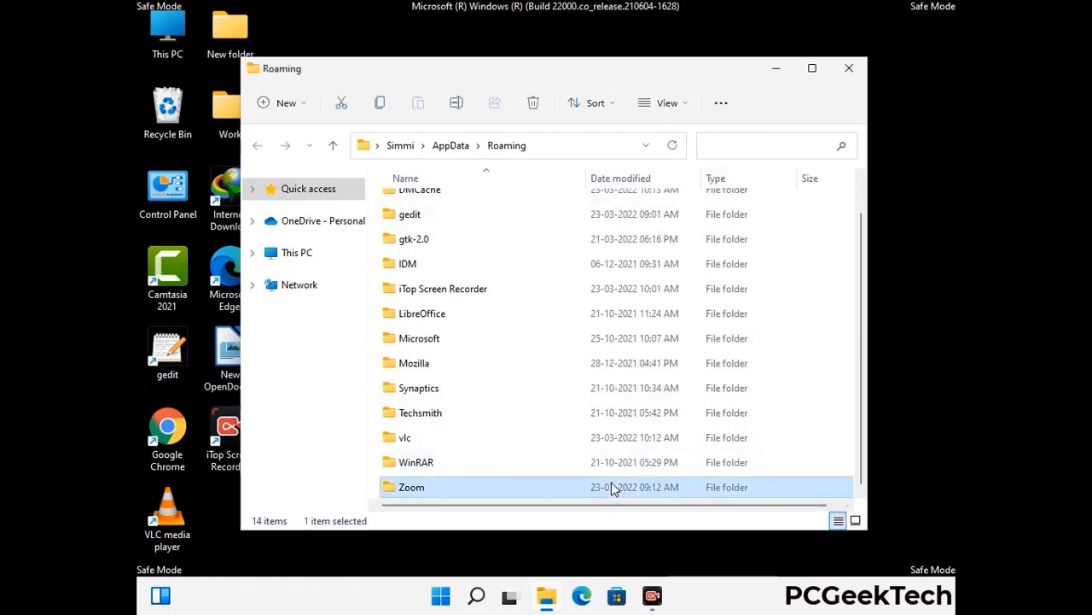
click(533, 102)
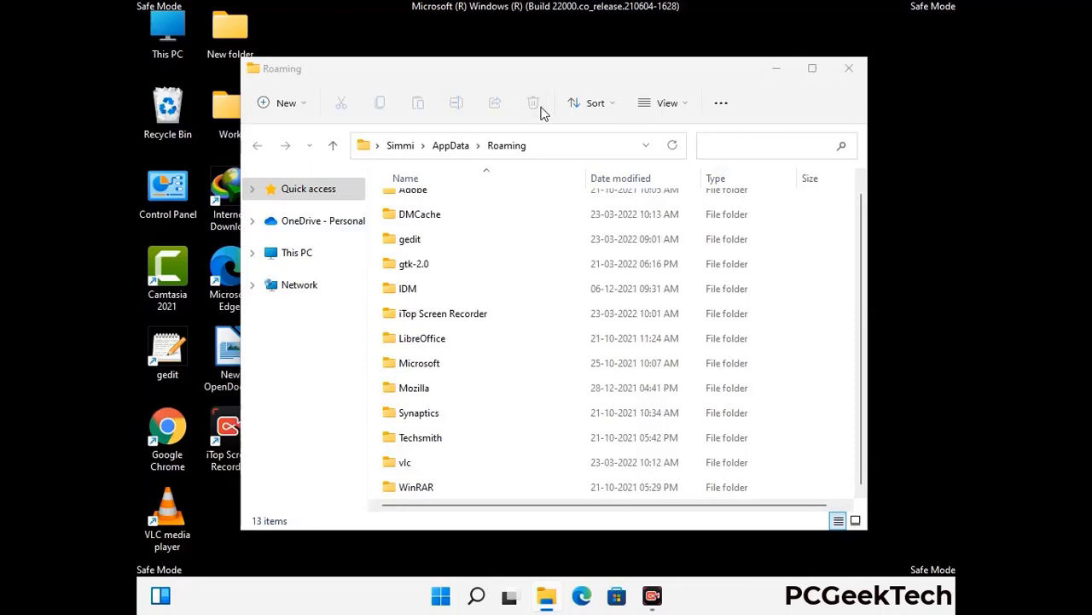
click(847, 70)
click(848, 71)
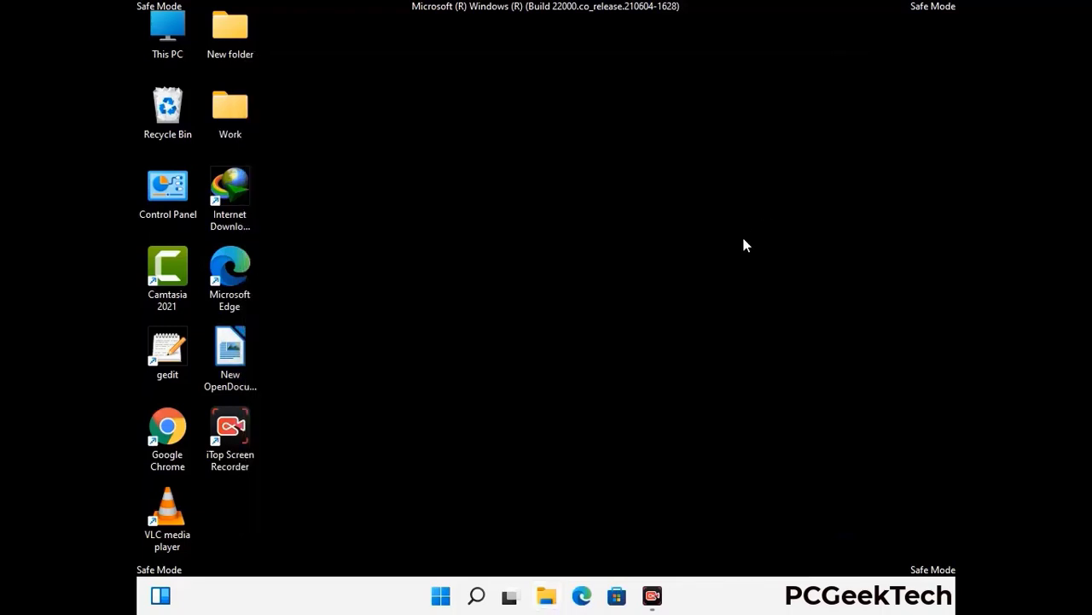
Open the AppData Local folder by running %LocalAppData% from the Run dialog.
key(super+r)
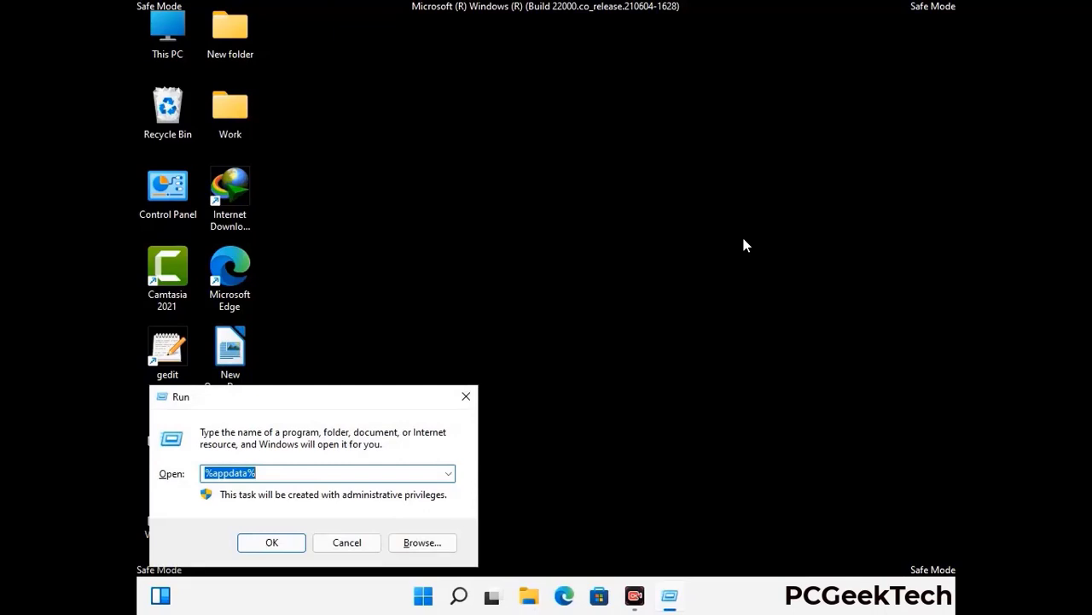
drag(341, 406, 572, 216)
text(%Local)
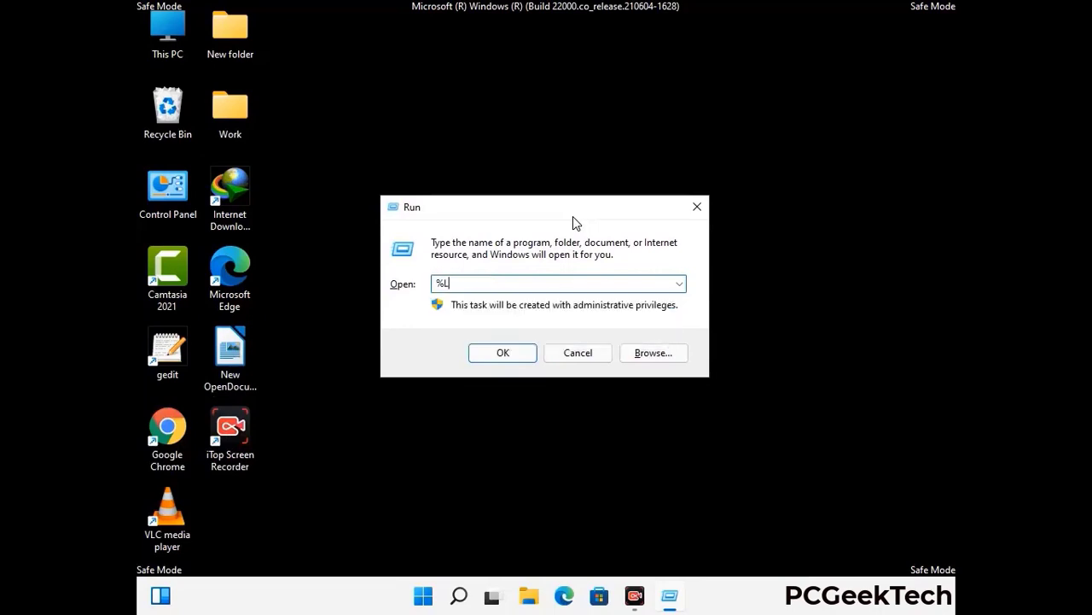
text(App)
key(Return)
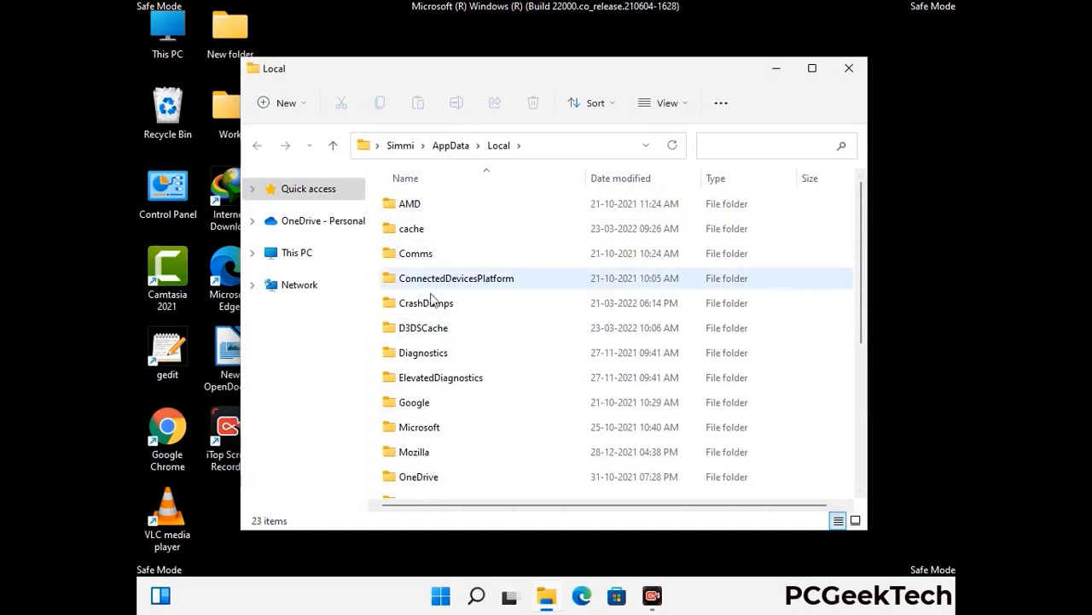
Delete the Mozilla folder from the AppData Local folder and close the window.
scroll(456, 383, down, 1)
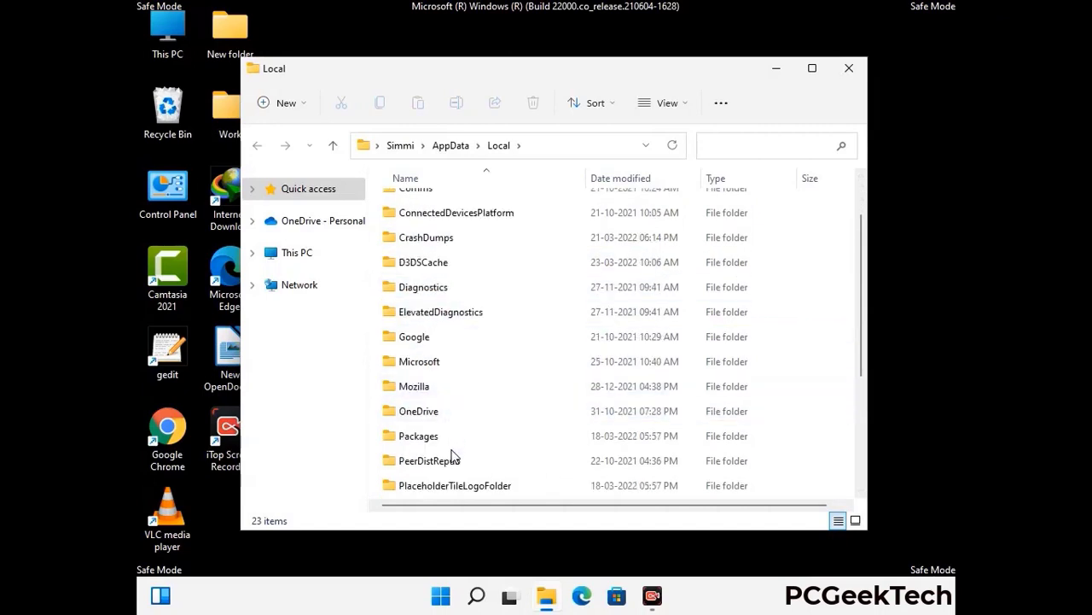
click(424, 388)
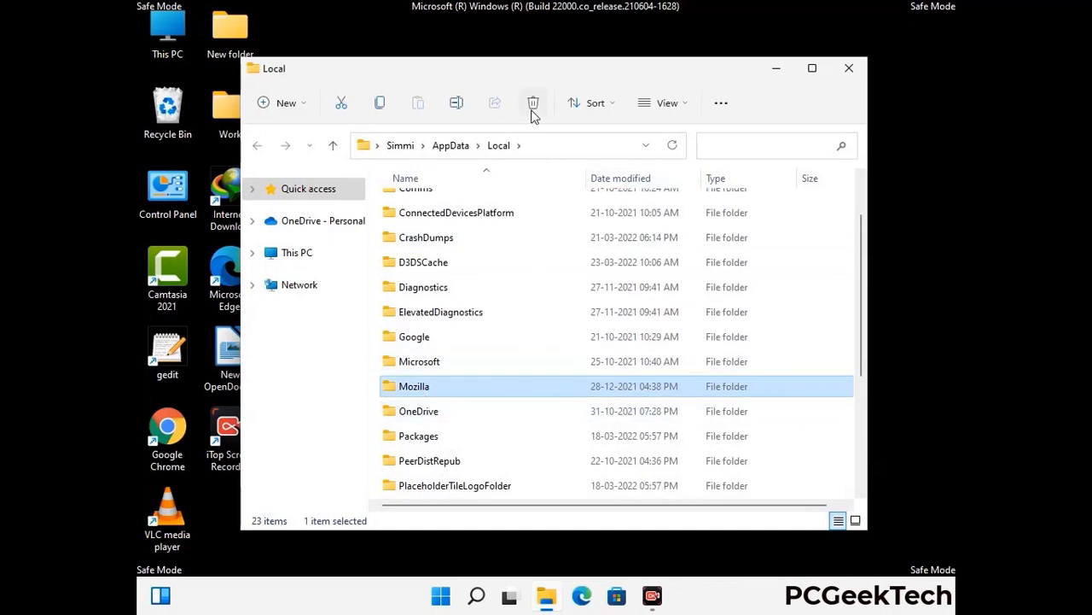
click(533, 104)
click(533, 104)
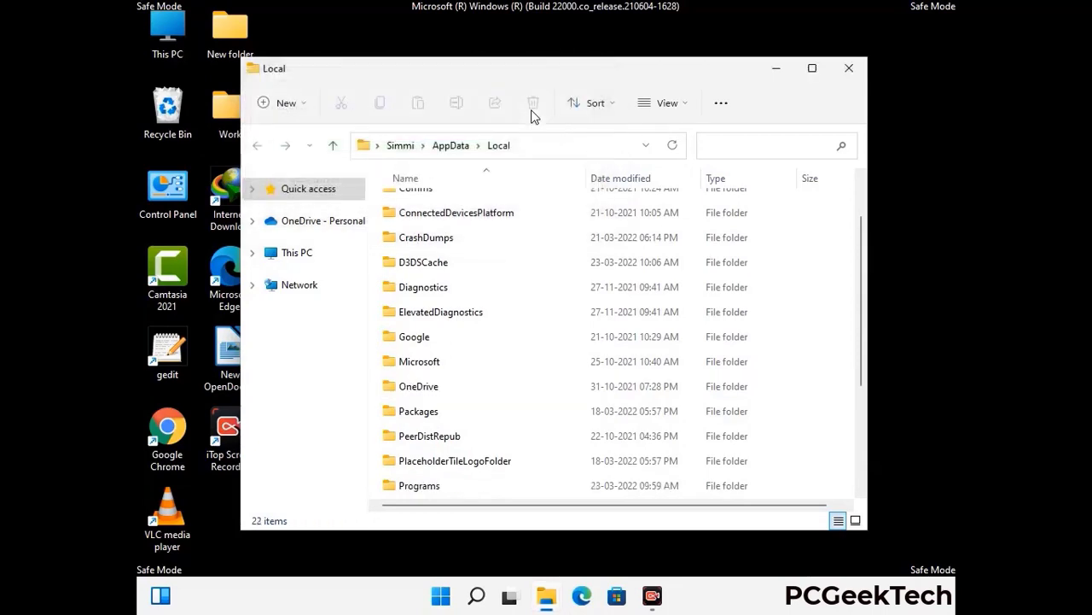
click(850, 77)
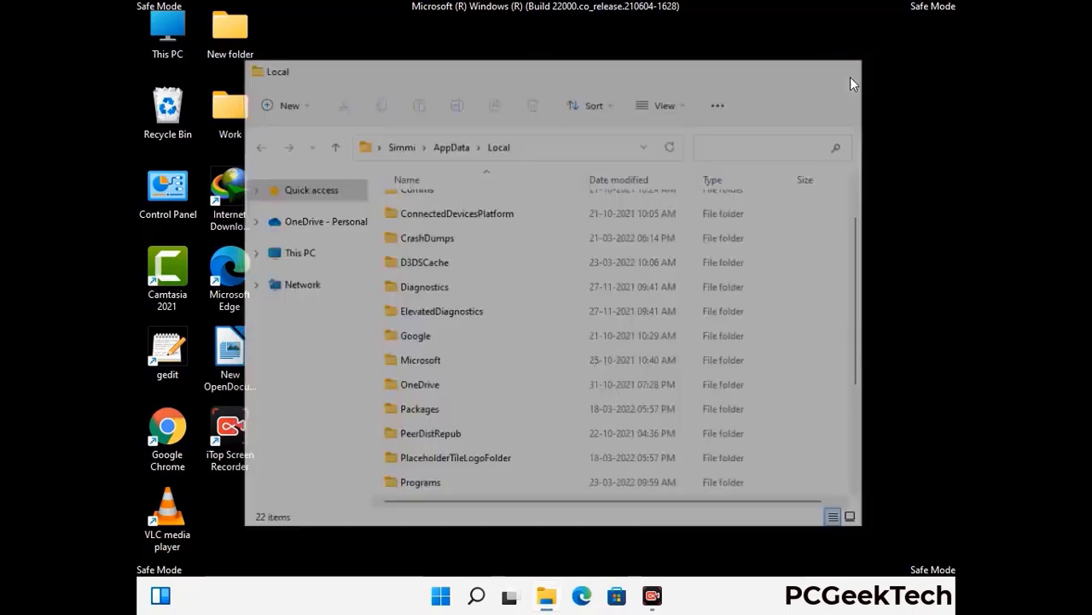
Open the ProgramData folder by running %ProgramData% from the Run dialog.
key(super+r)
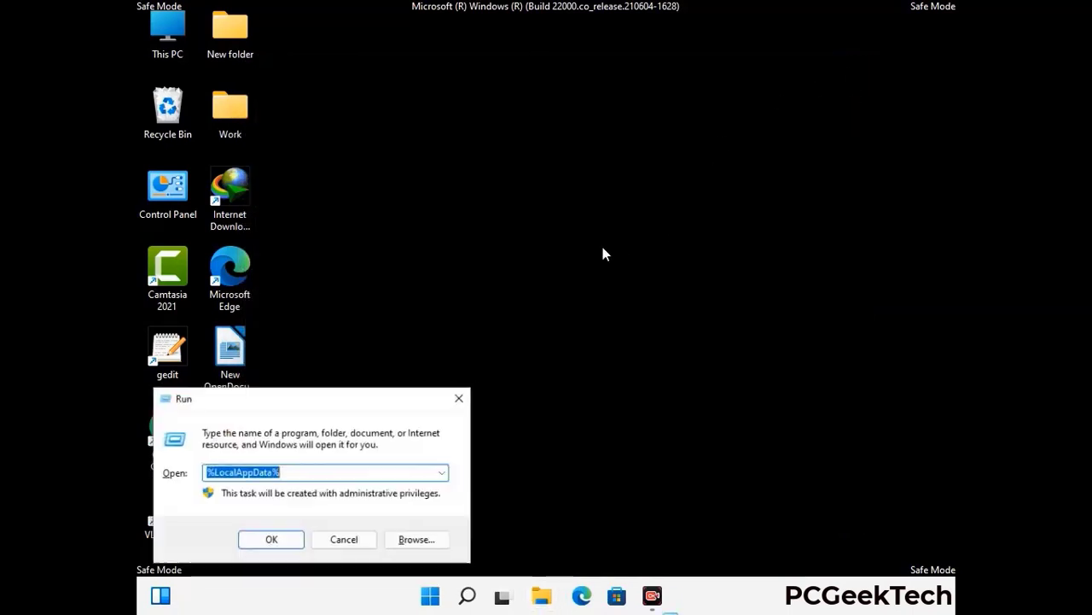
drag(277, 403, 499, 224)
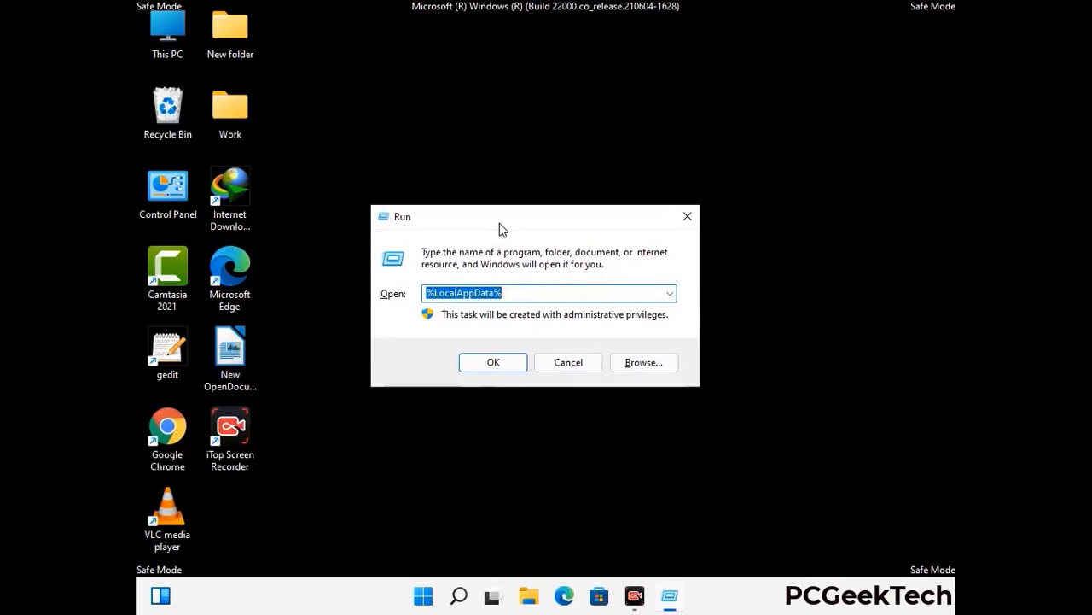
text(%)
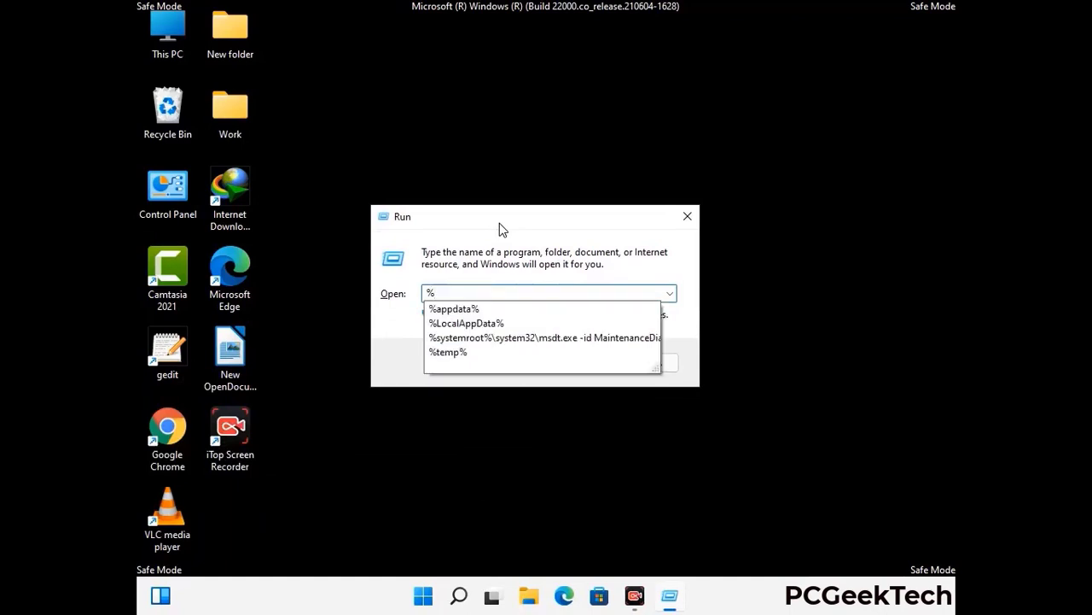
text(ProgramData%)
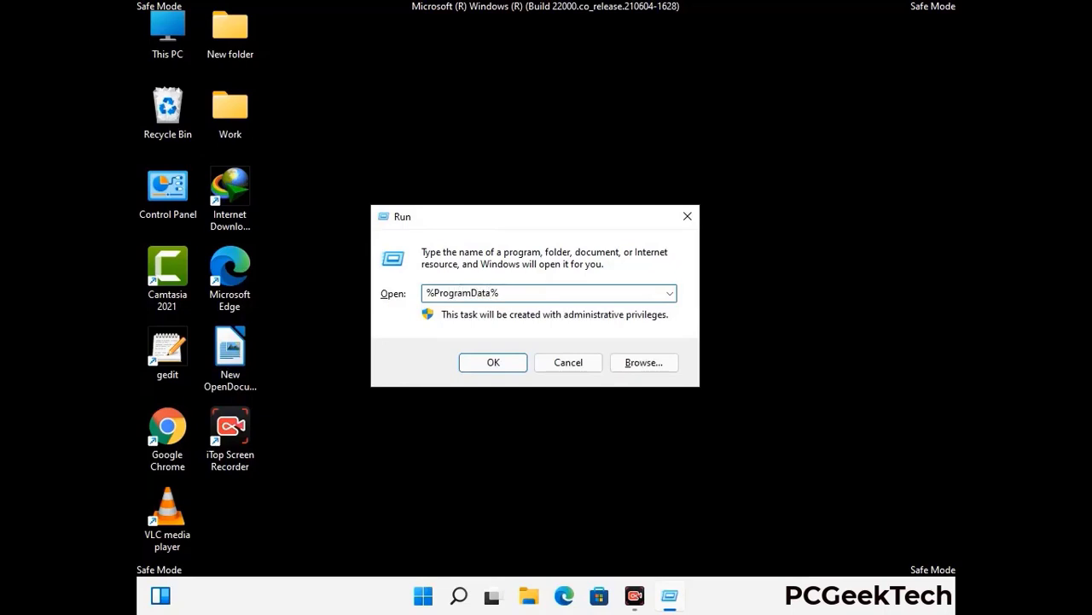
key(Return)
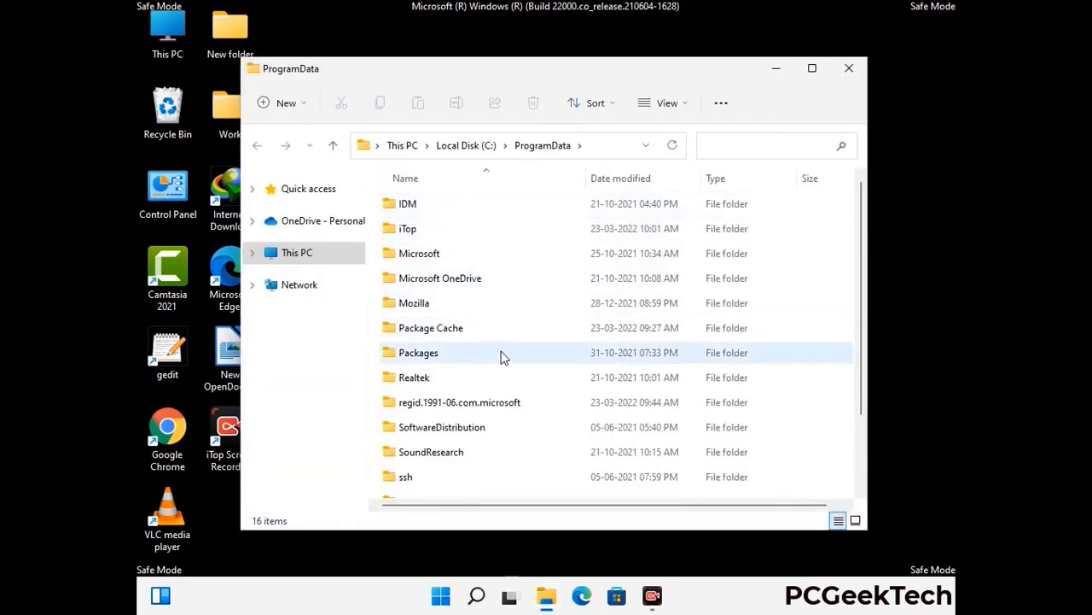
Delete the Mozilla folder from the ProgramData folder and close the window.
scroll(502, 361, down, 1)
scroll(500, 376, down, 1)
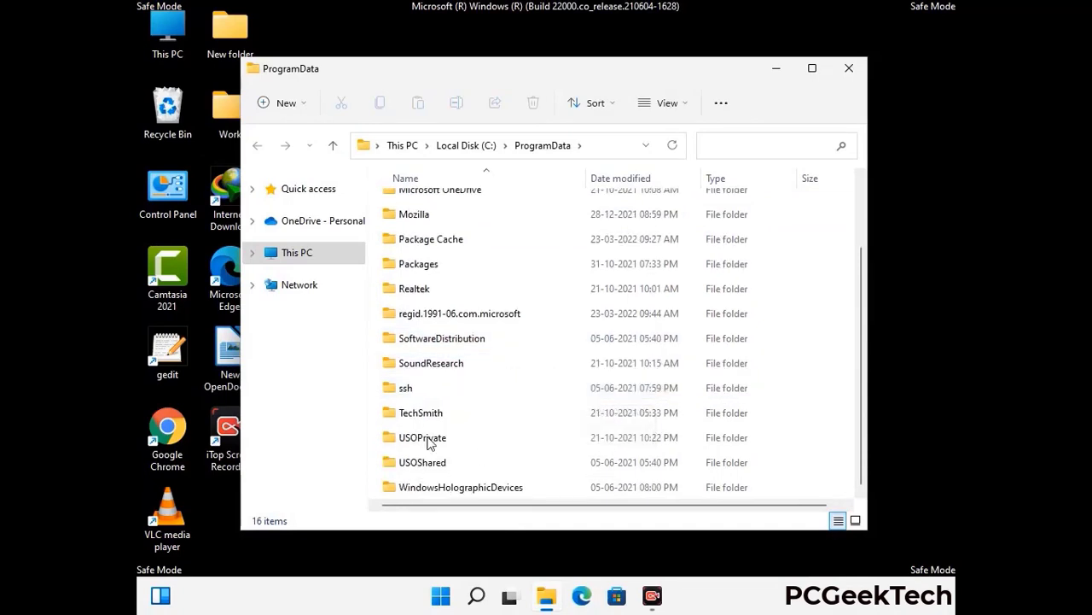
click(422, 214)
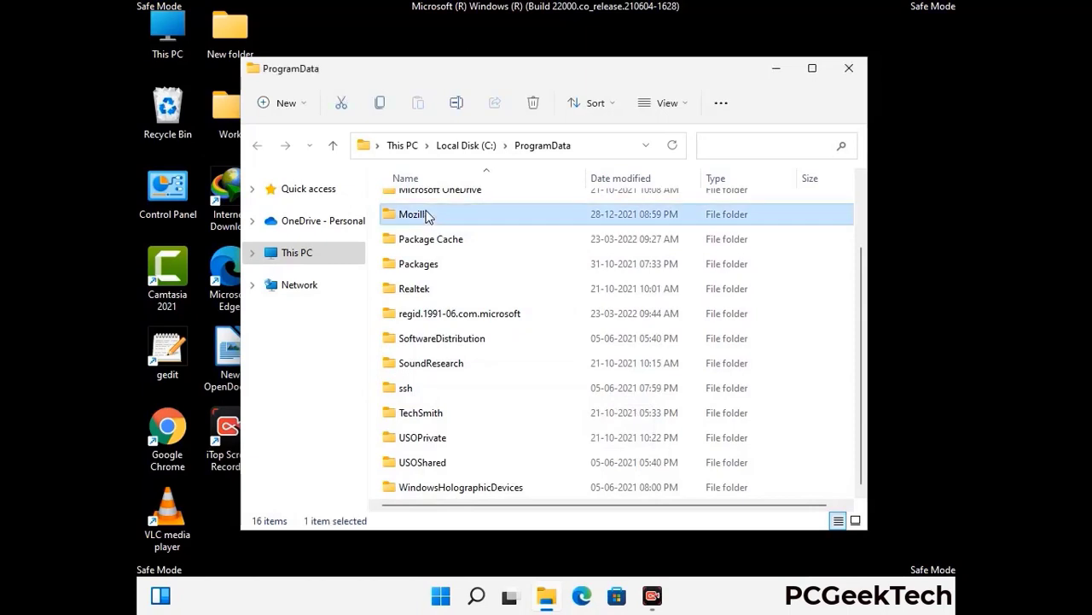
click(538, 104)
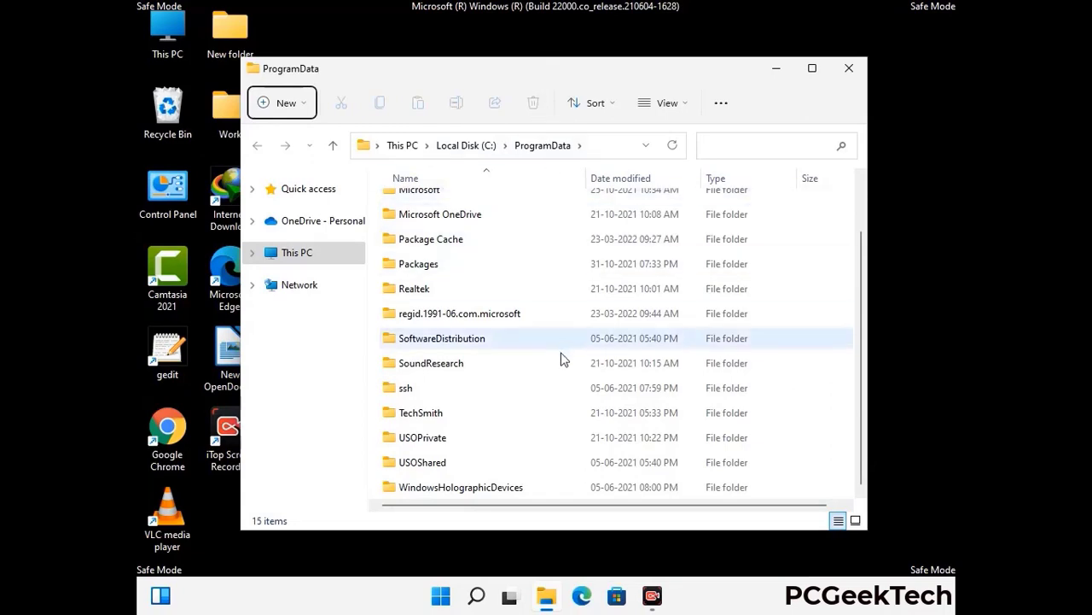
scroll(561, 360, up, 1)
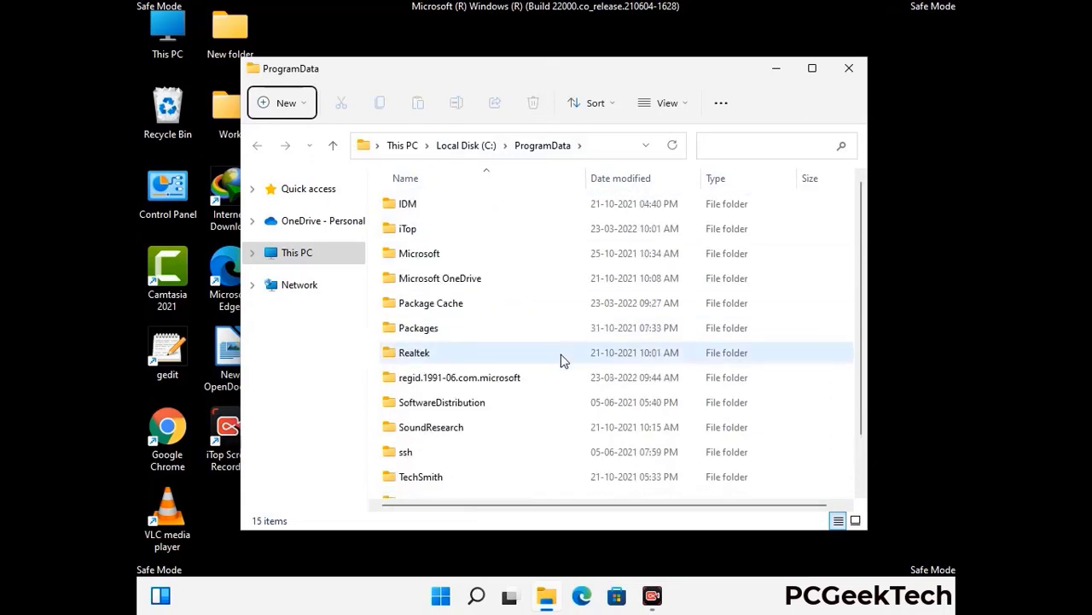
click(851, 68)
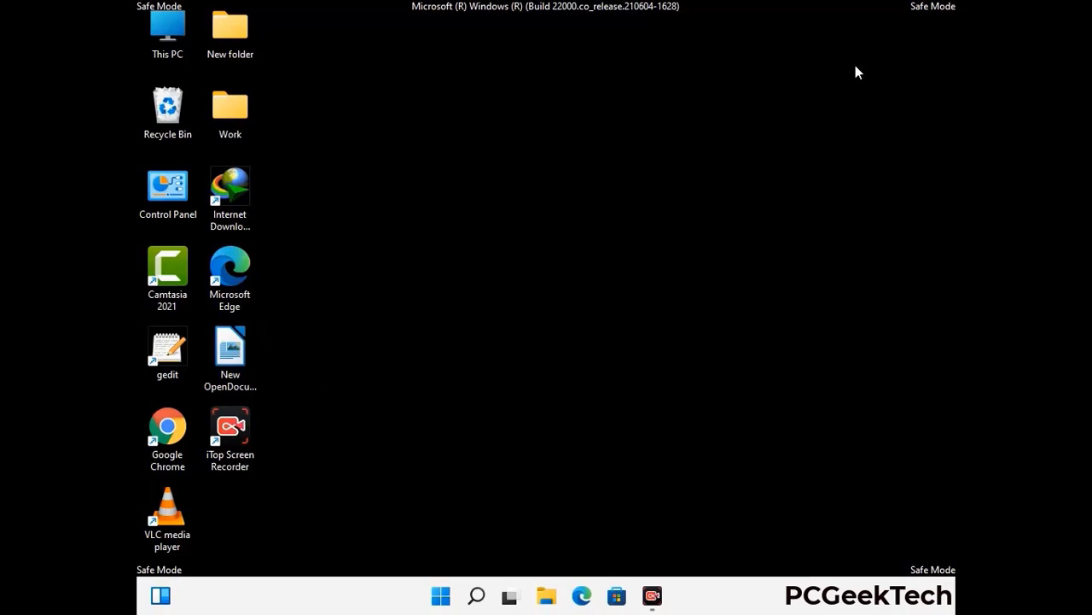
Open the Windows folder by running %WinDir% from the Run dialog.
key(super+r)
drag(357, 397, 570, 221)
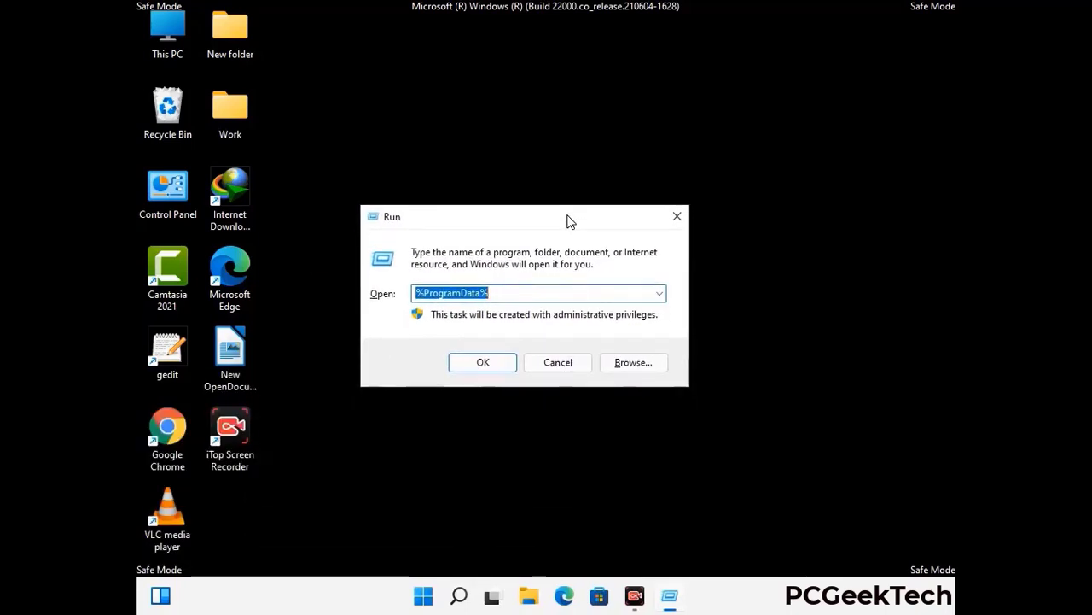
text(%Wi)
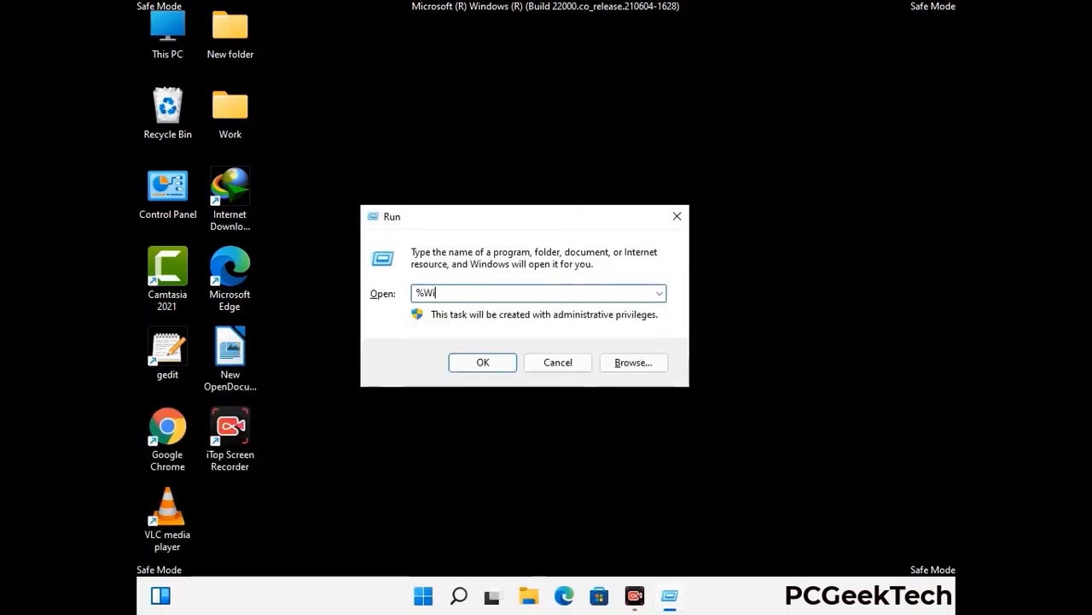
text(nDir%)
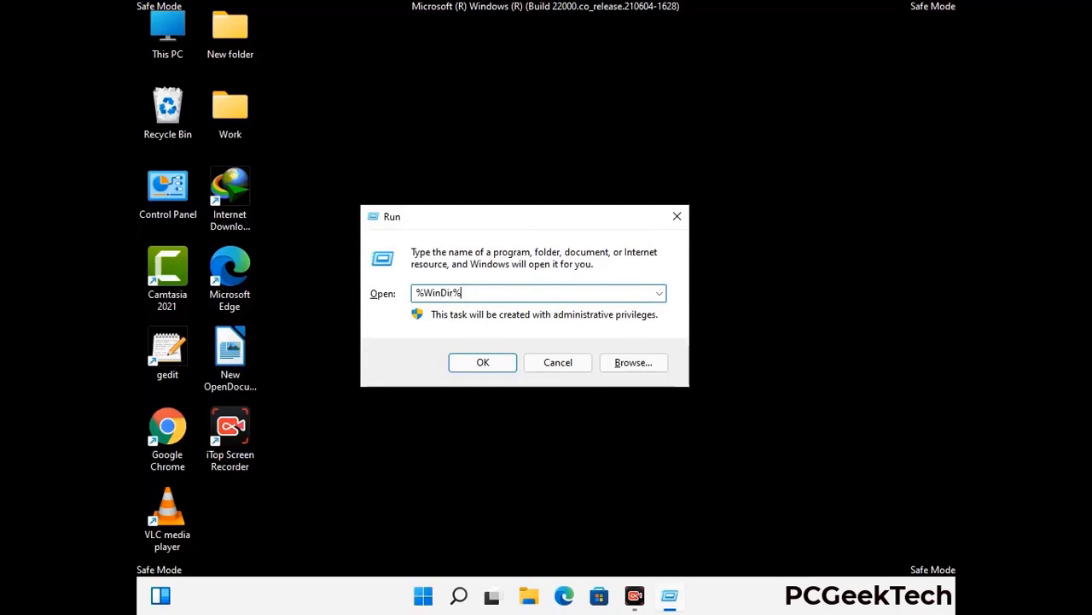
key(Return)
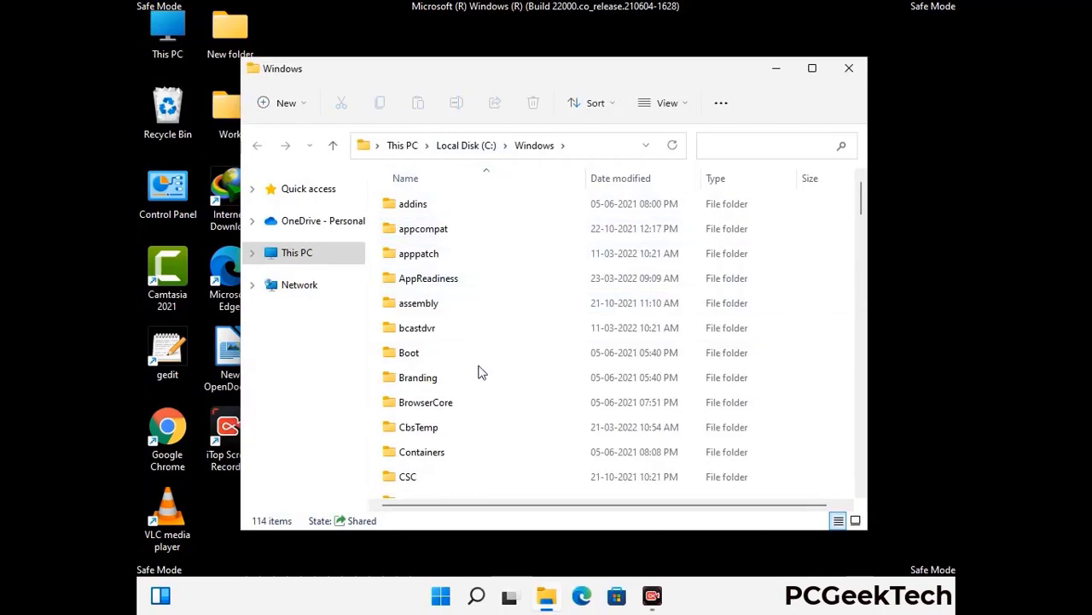
Look through the folders and files in the Windows folder for suspicious or unwanted entries.
scroll(481, 375, down, 1)
scroll(481, 378, down, 2)
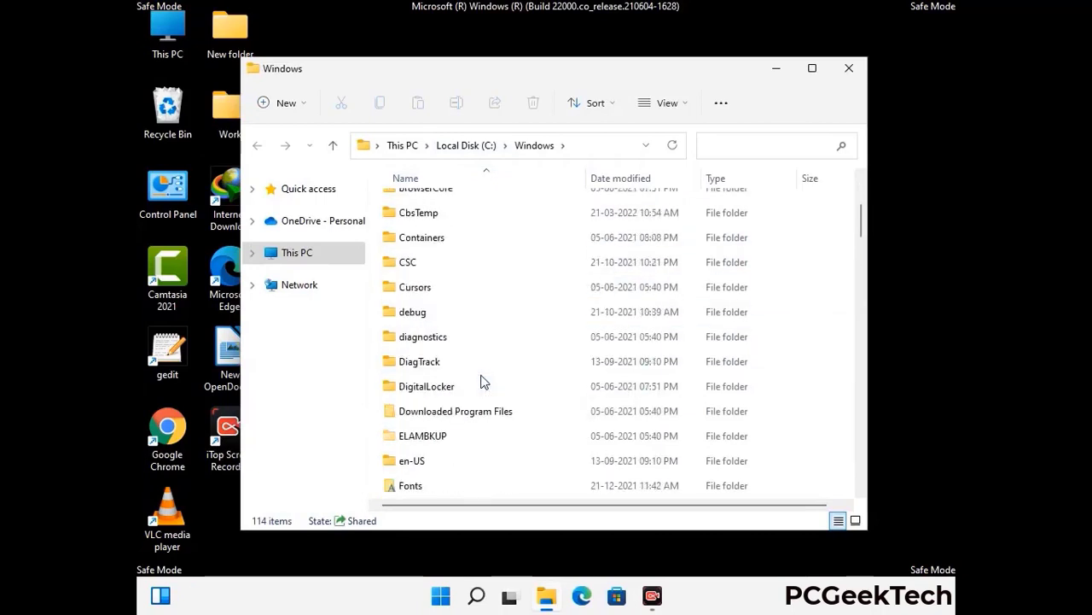
scroll(482, 384, down, 1)
scroll(481, 384, down, 5)
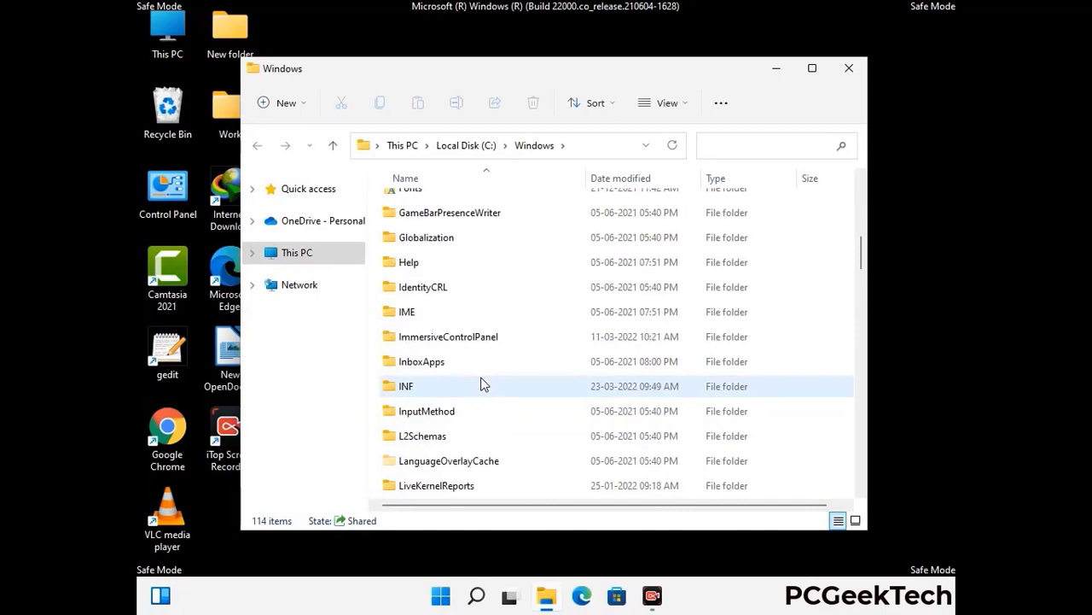
scroll(480, 385, down, 4)
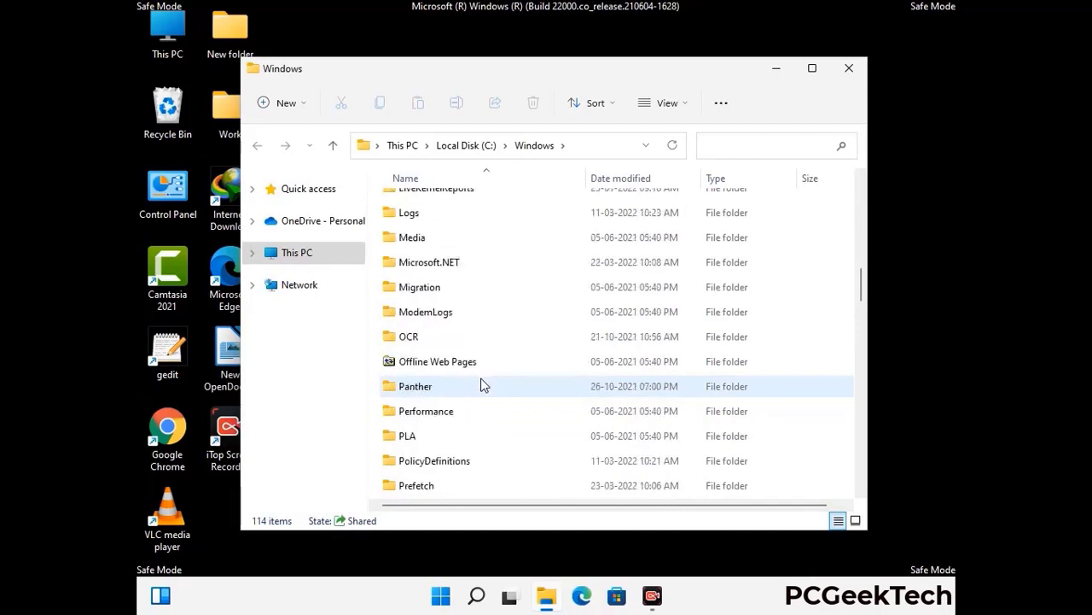
scroll(480, 385, down, 6)
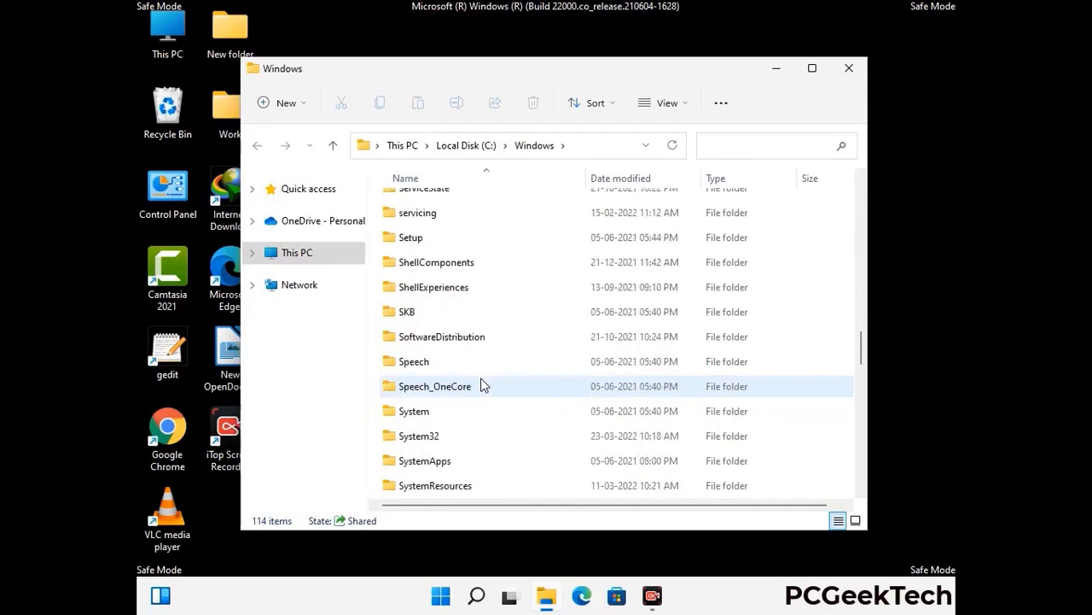
scroll(480, 385, down, 7)
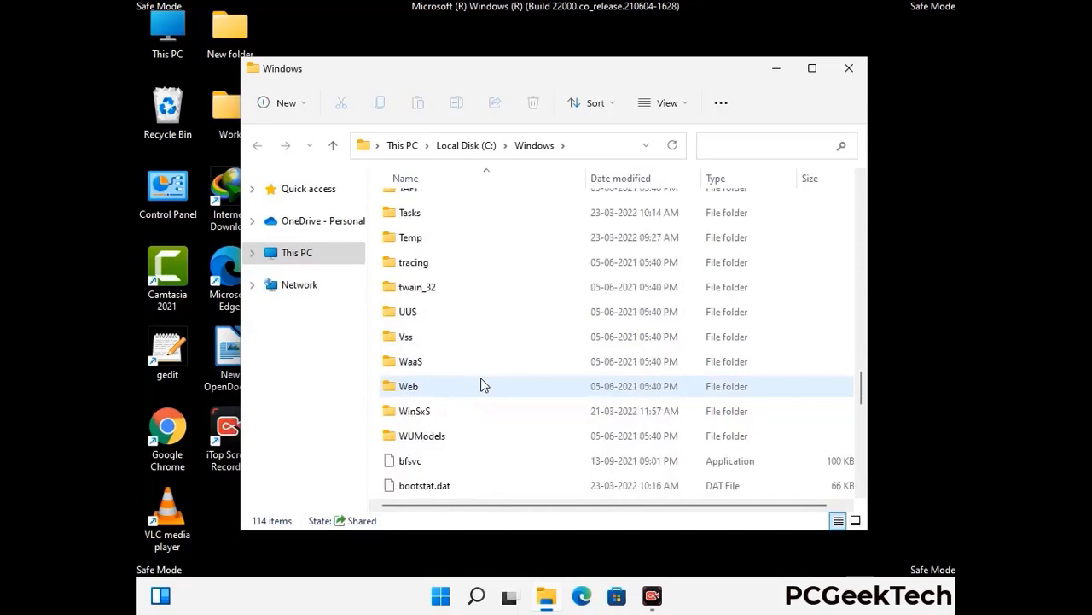
scroll(481, 385, down, 7)
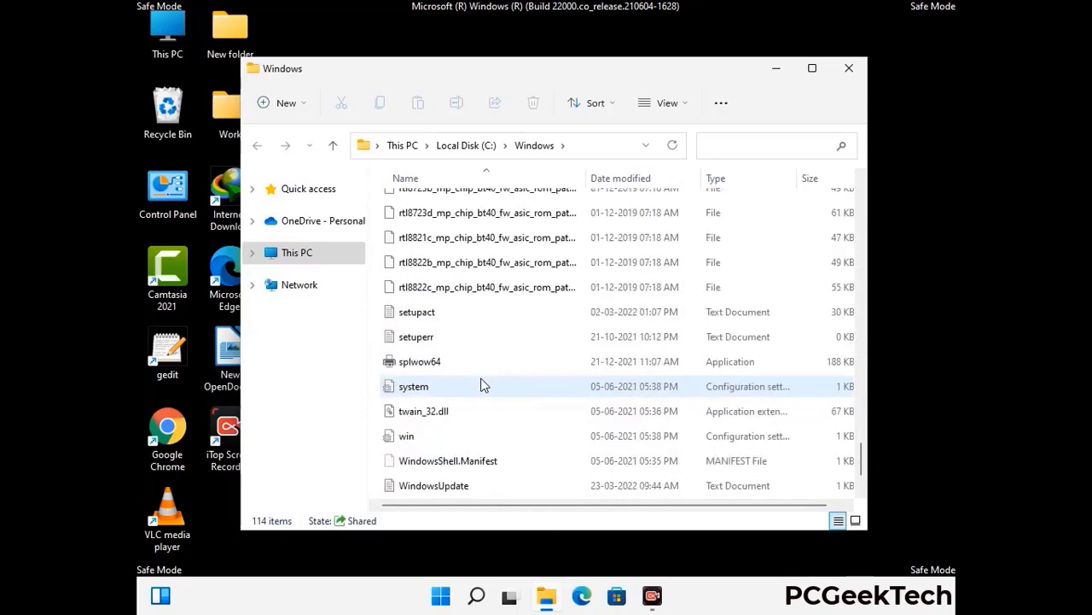
scroll(481, 385, up, 10)
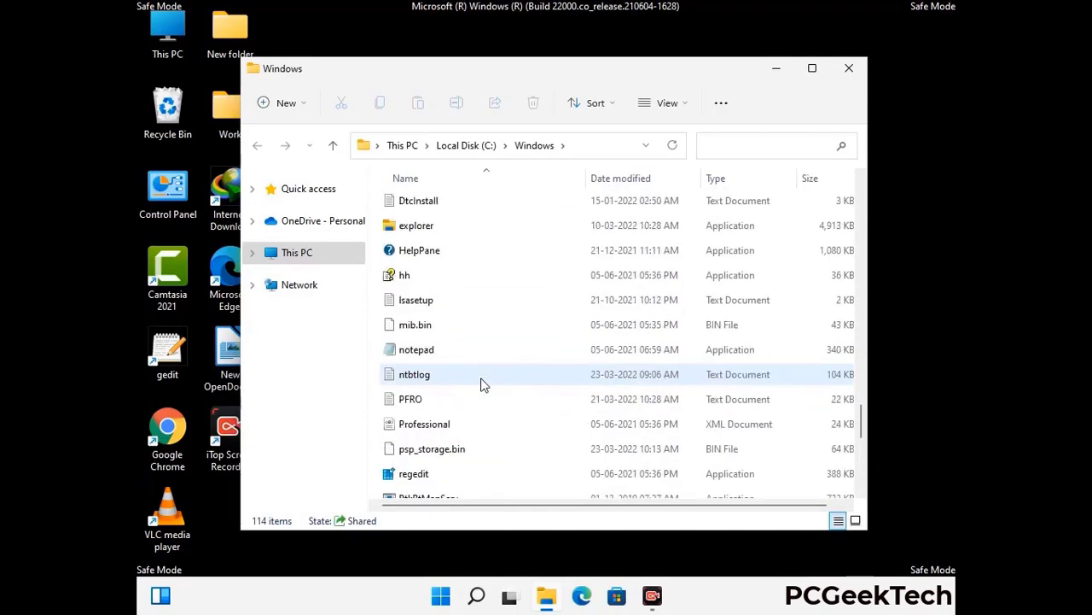
scroll(480, 385, up, 3)
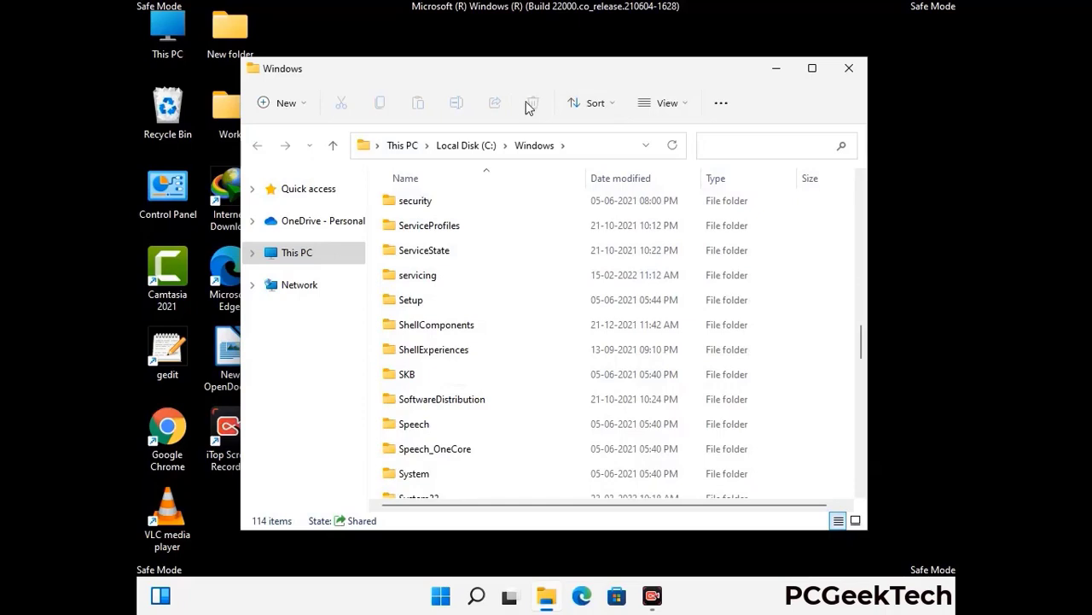
Close the Windows folder and open the user's Temp folder by running %temp% from the Run dialog.
click(851, 68)
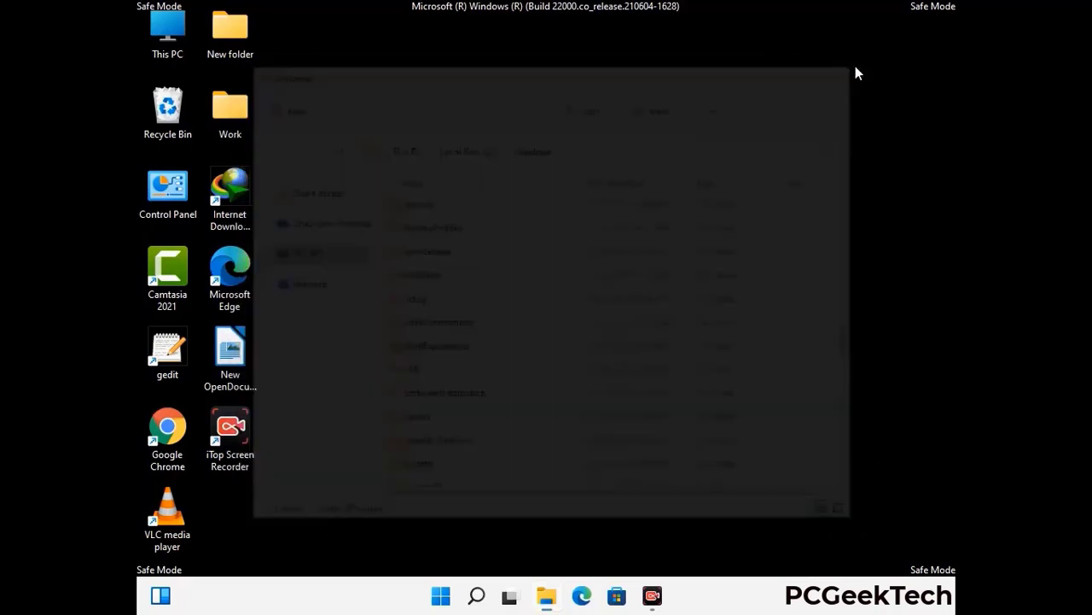
key(super+r)
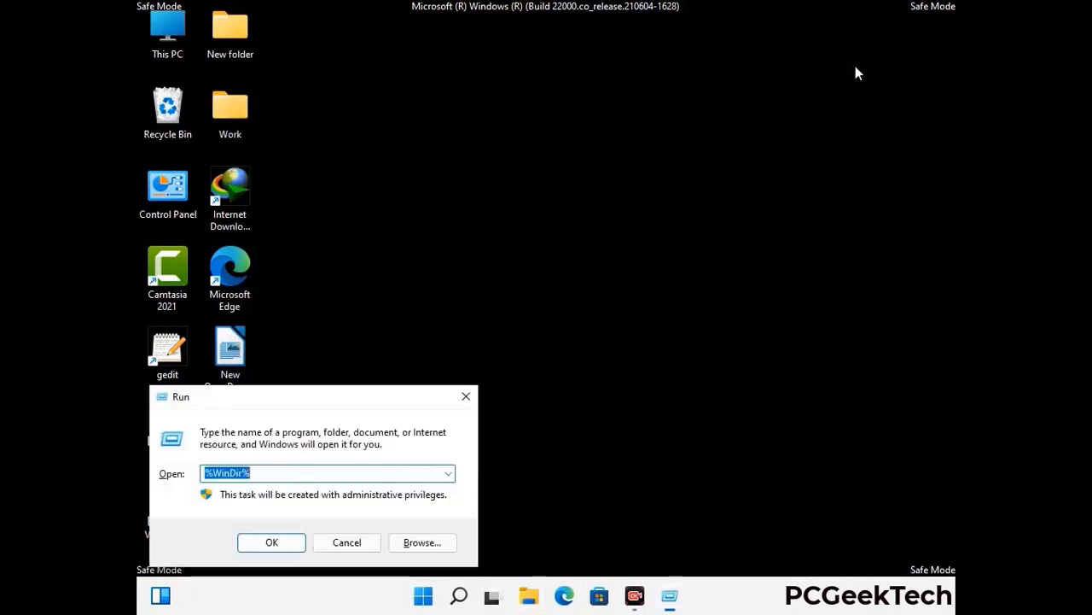
drag(363, 402, 622, 147)
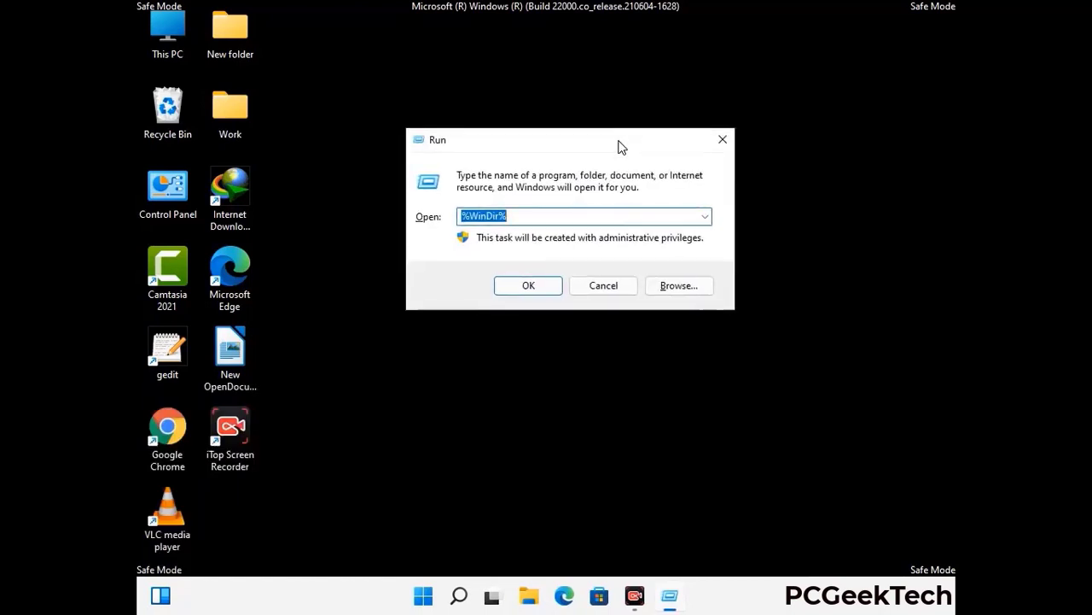
text(%tem)
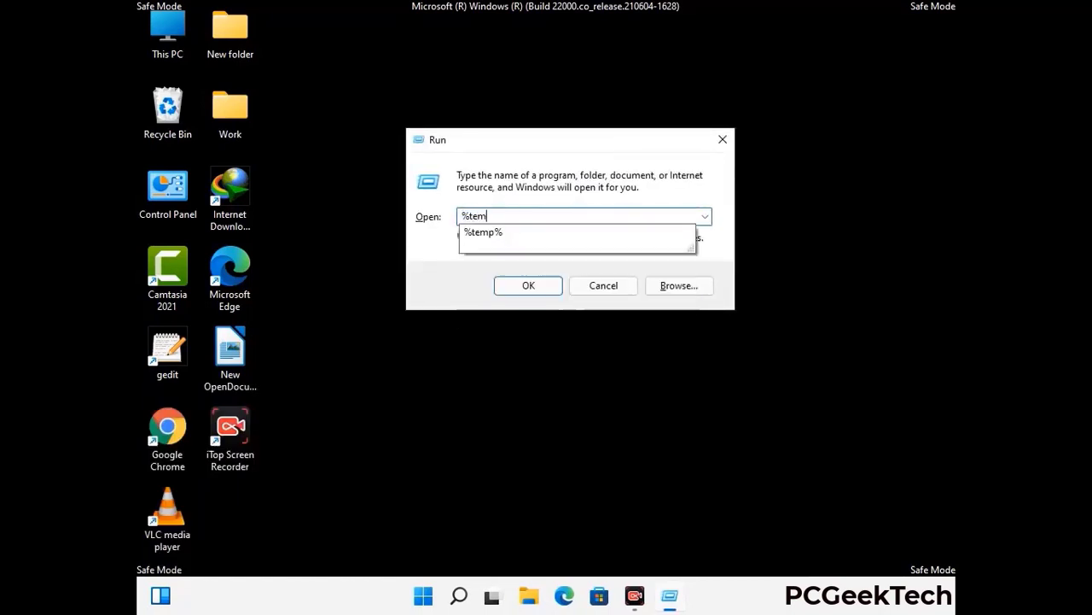
text(p%)
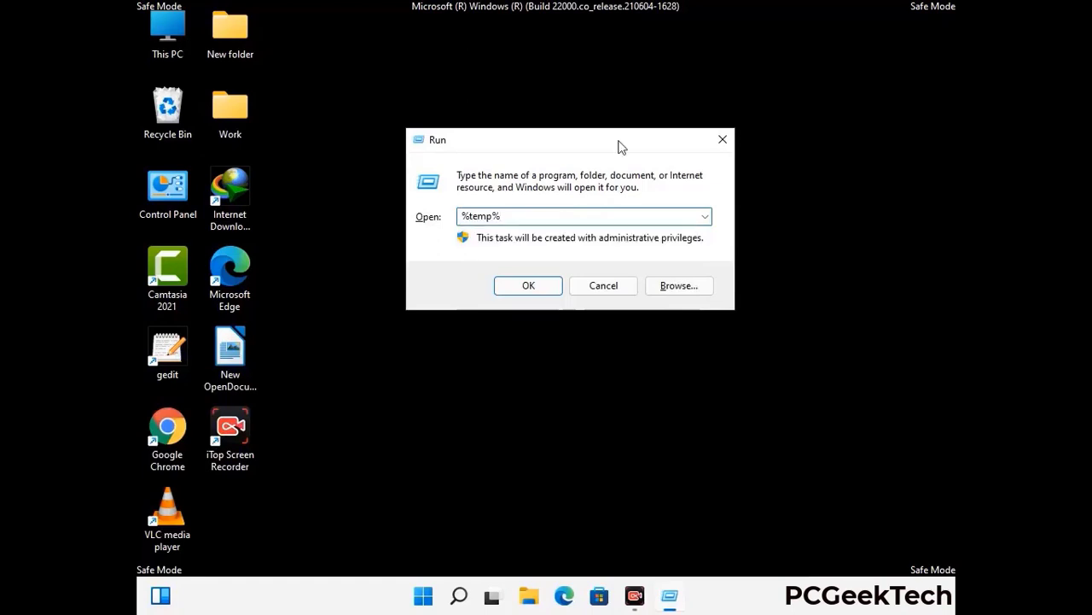
click(544, 285)
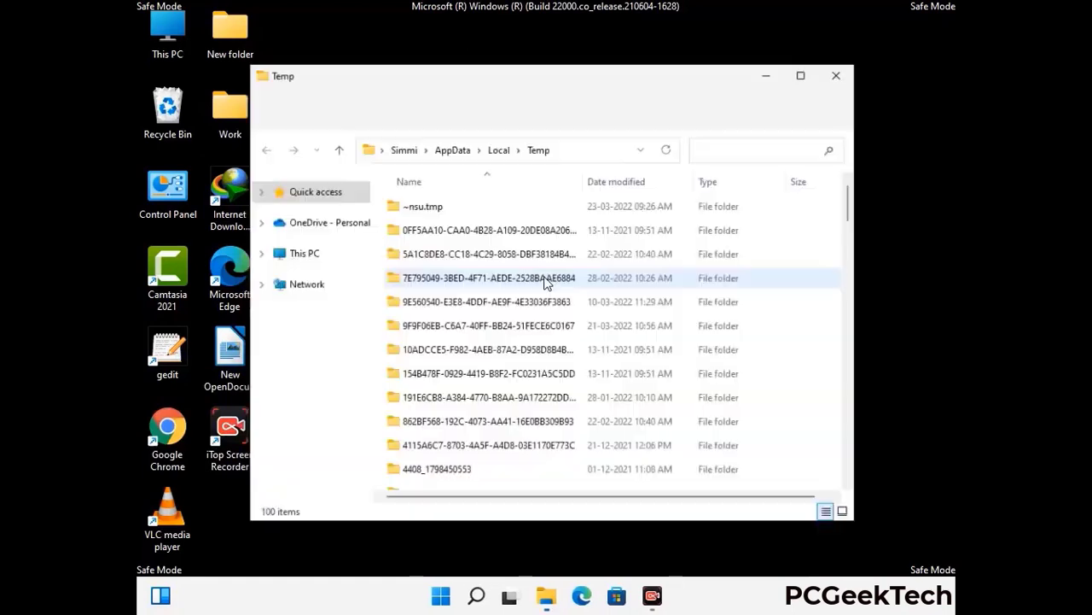
Delete all files and folders in the user's Temp folder and close its window.
click(497, 331)
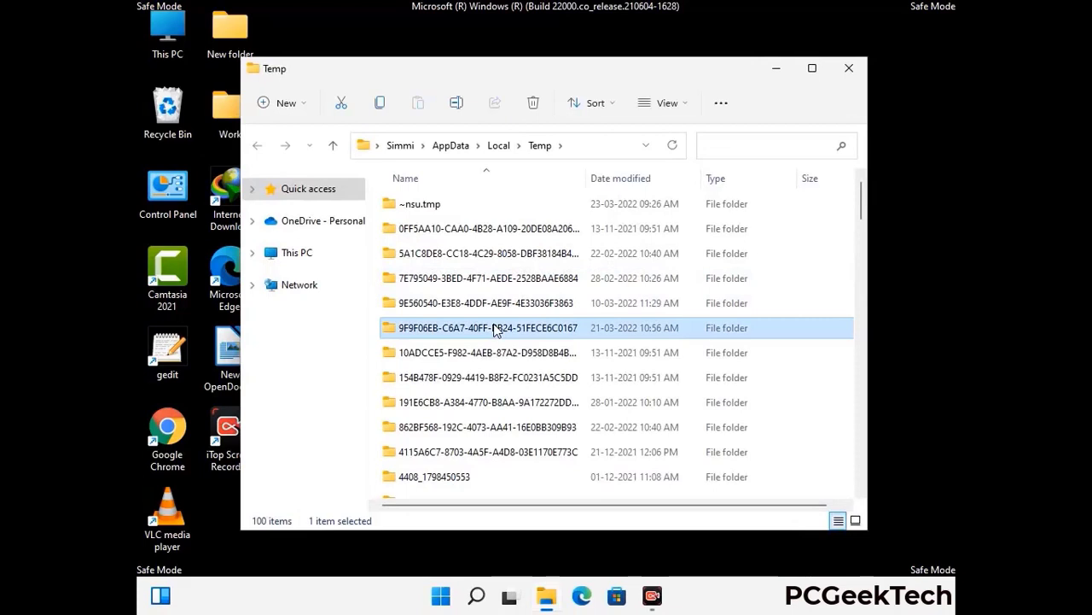
key(ctrl+a)
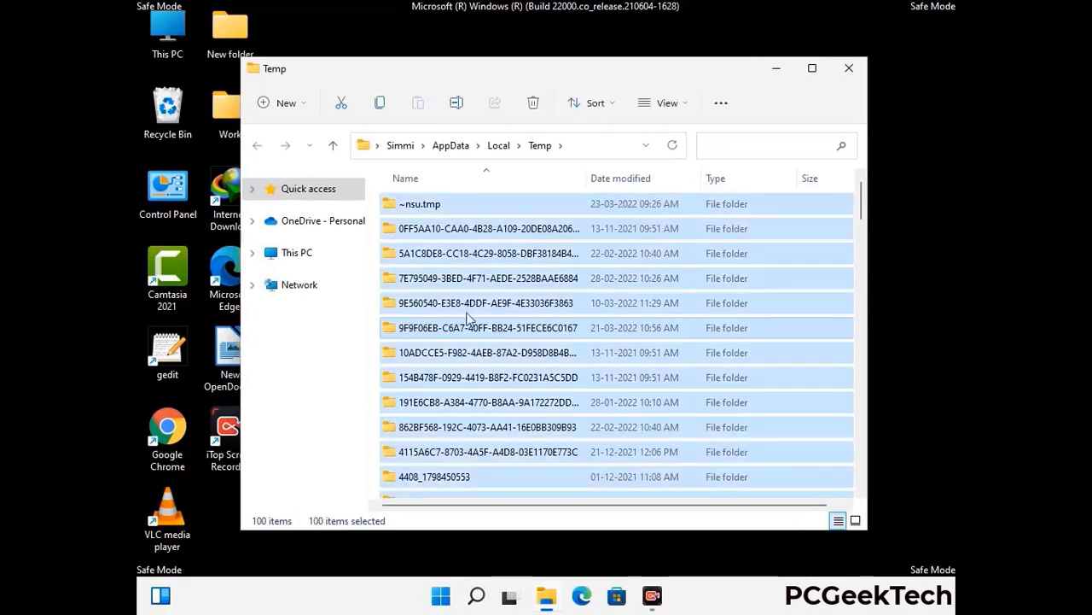
click(535, 103)
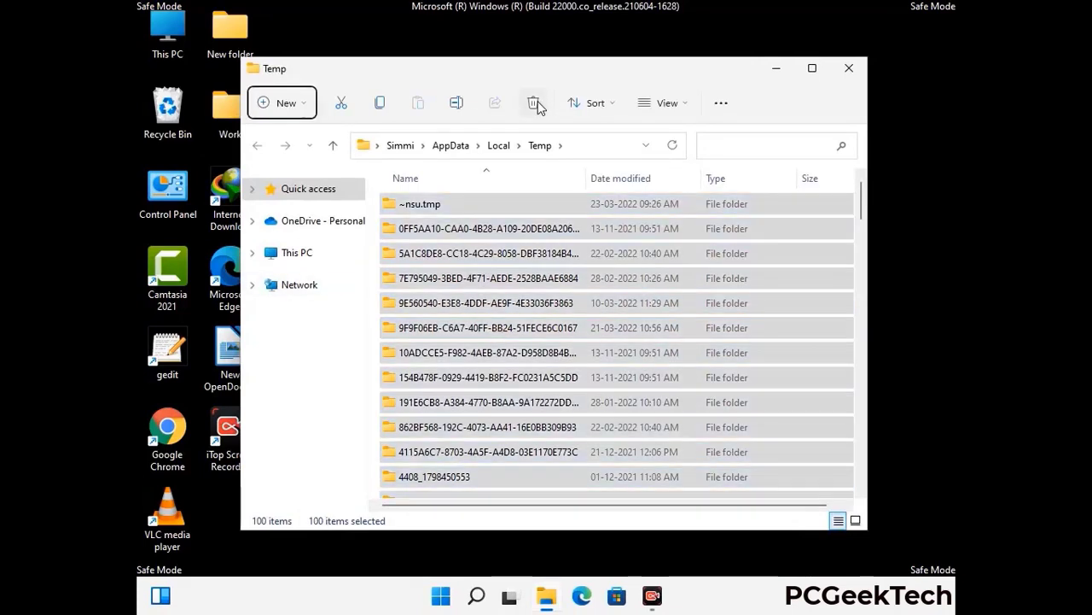
click(849, 67)
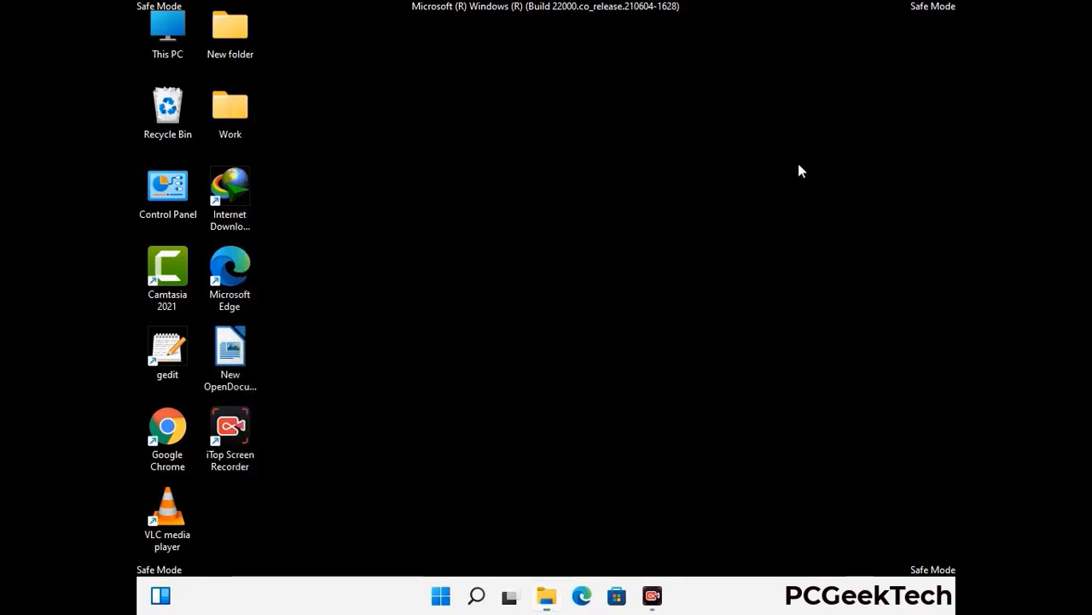
Bring up the Run dialog and enter temp as the folder to open.
key(super+r)
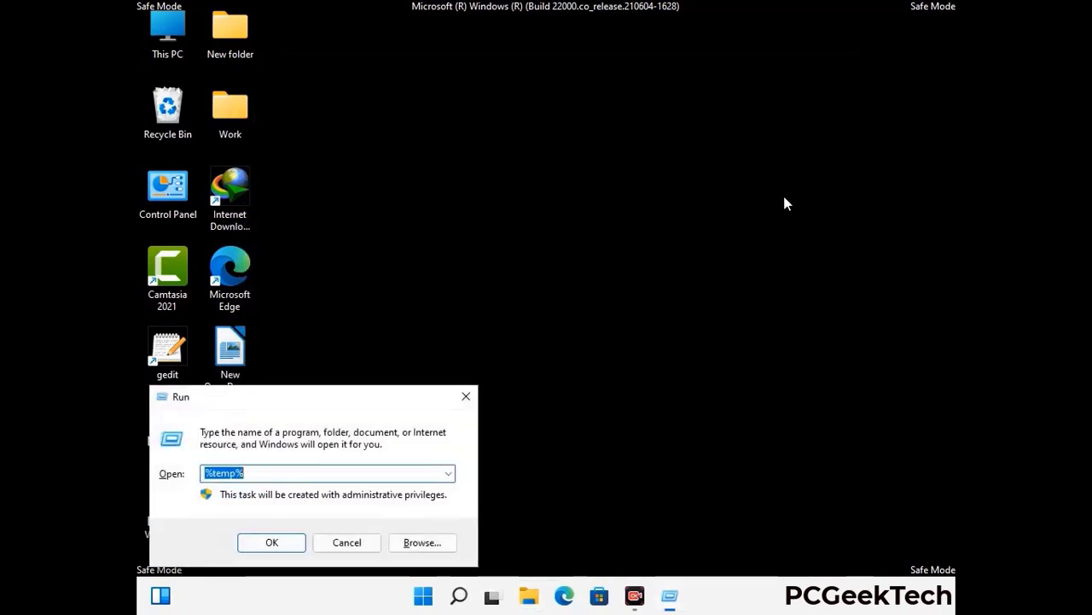
drag(371, 396, 621, 159)
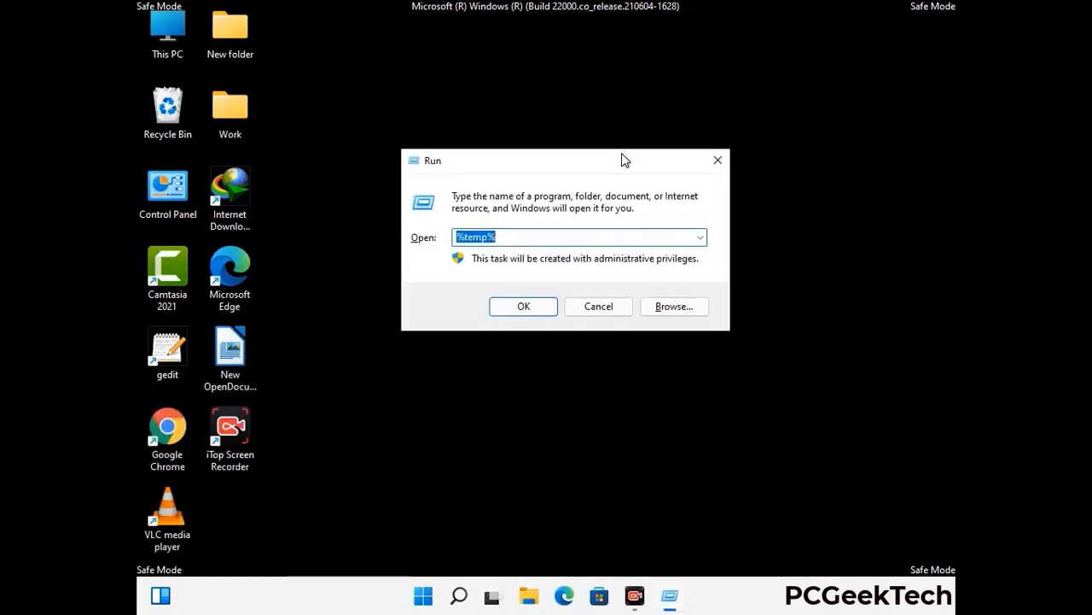
text(temp)
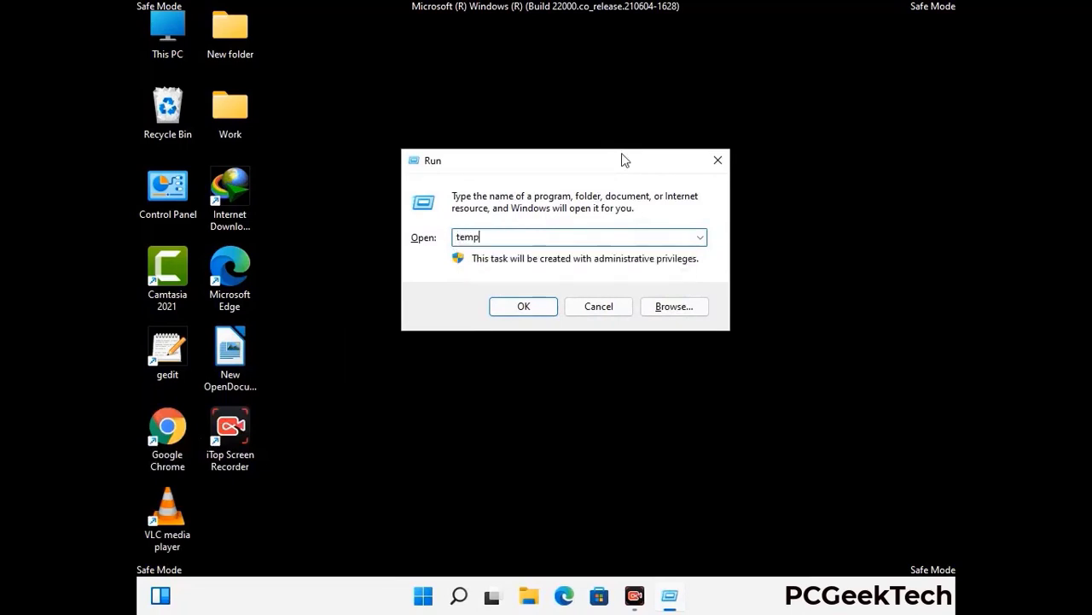
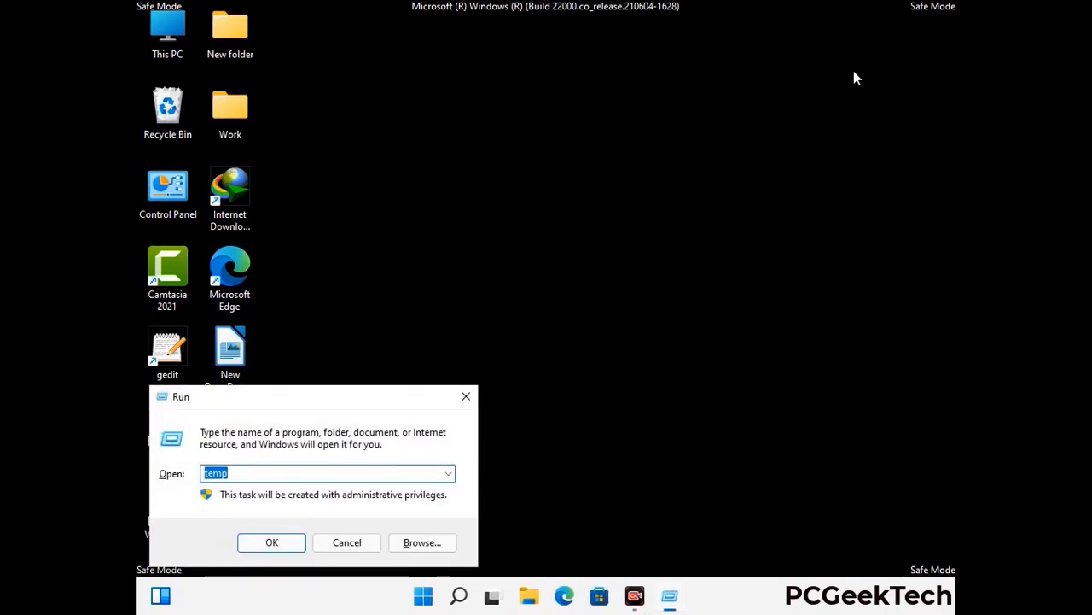
Open the Registry Editor by running regedit from the Run dialog.
drag(343, 401, 568, 136)
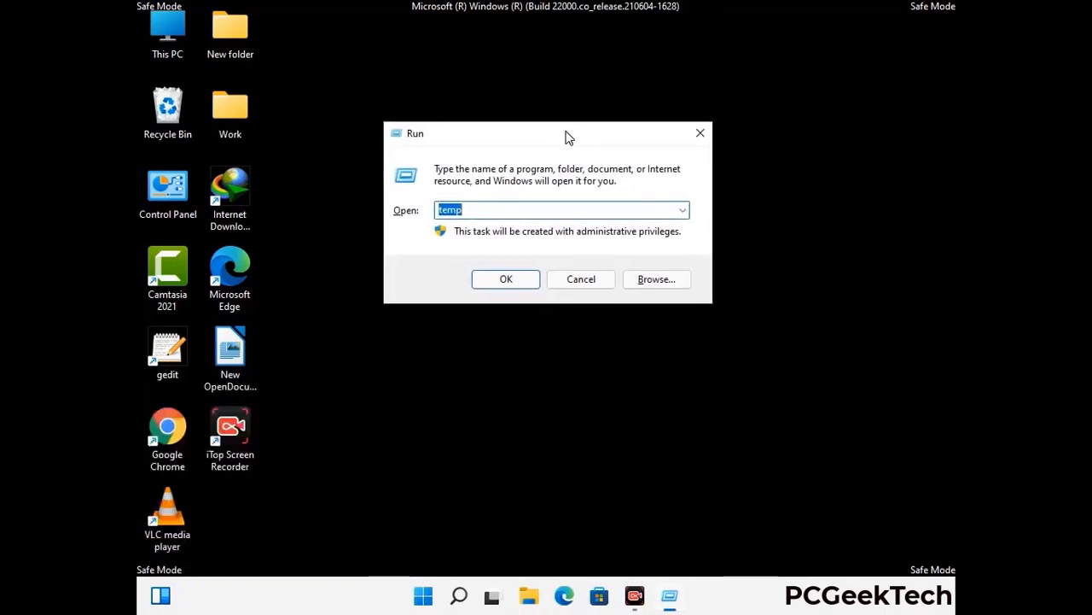
text(regedit)
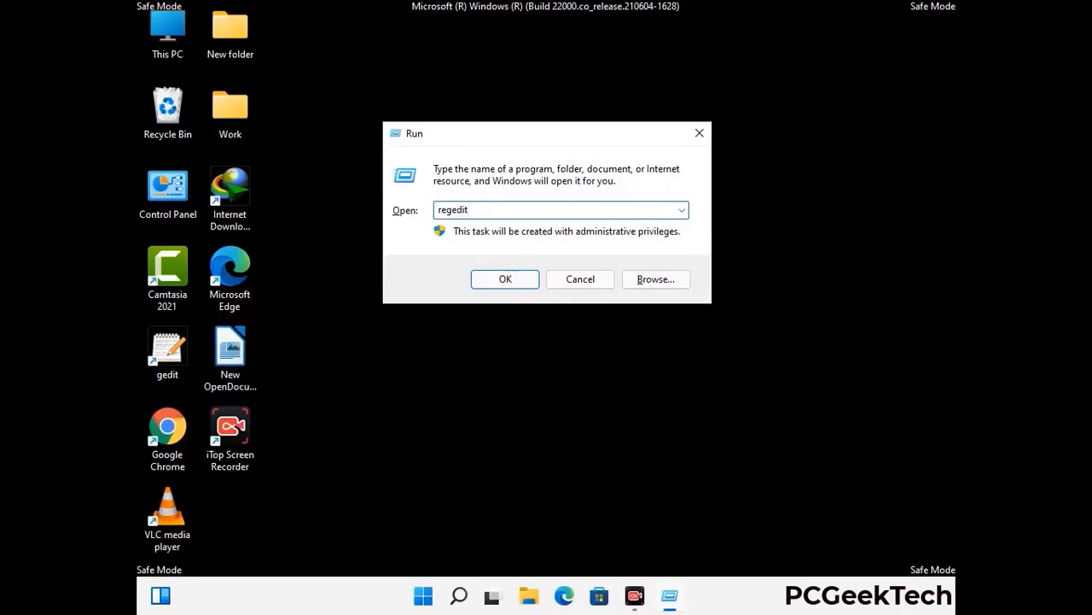
key(Return)
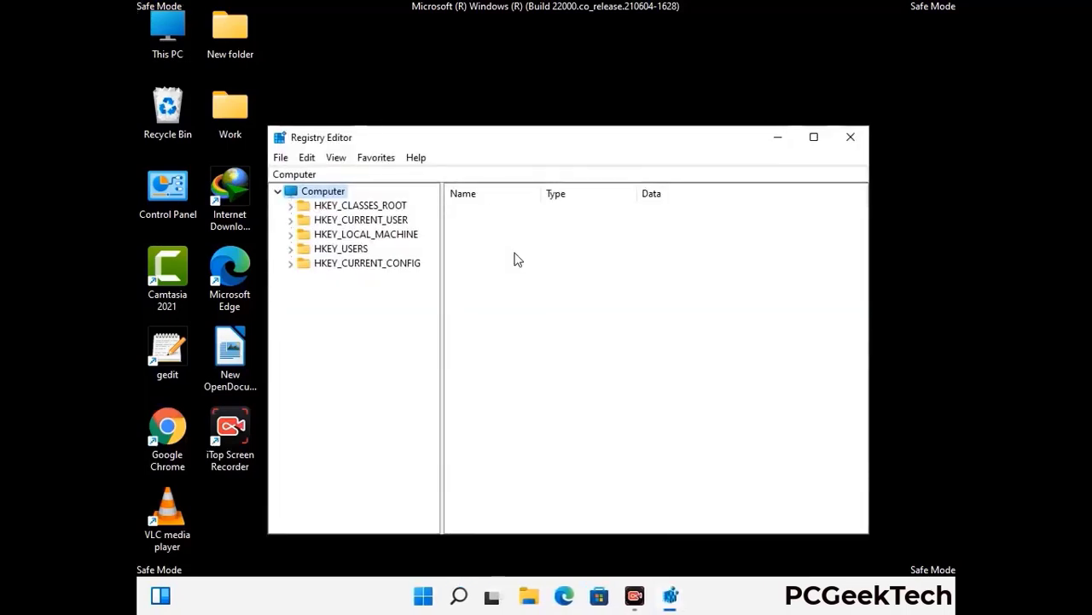
Expand the registry tree down to HKEY_CURRENT_USER\Software\Microsoft.
click(366, 233)
click(290, 219)
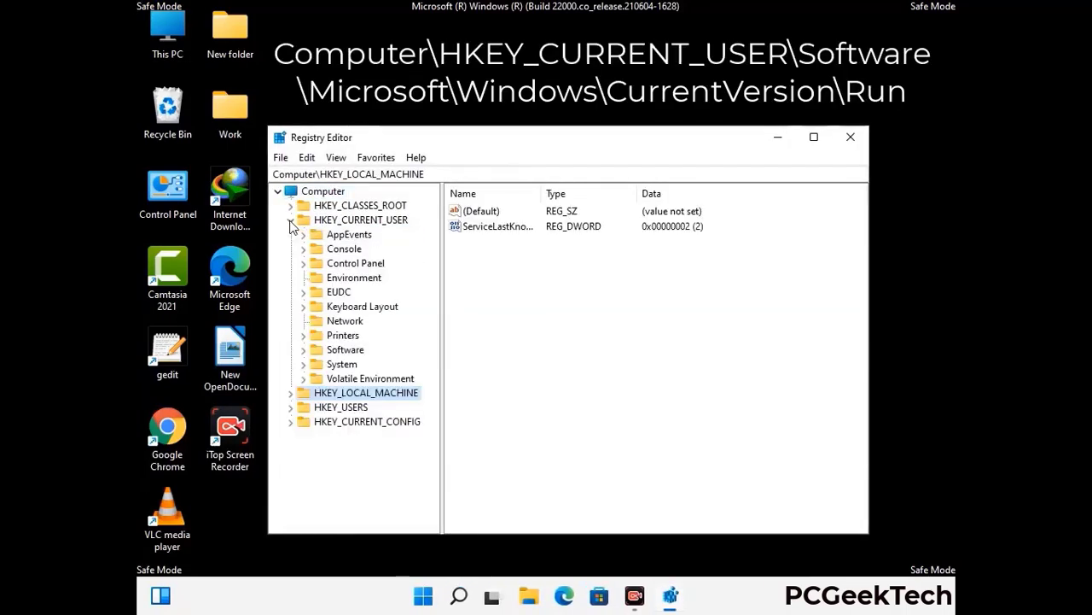
click(341, 350)
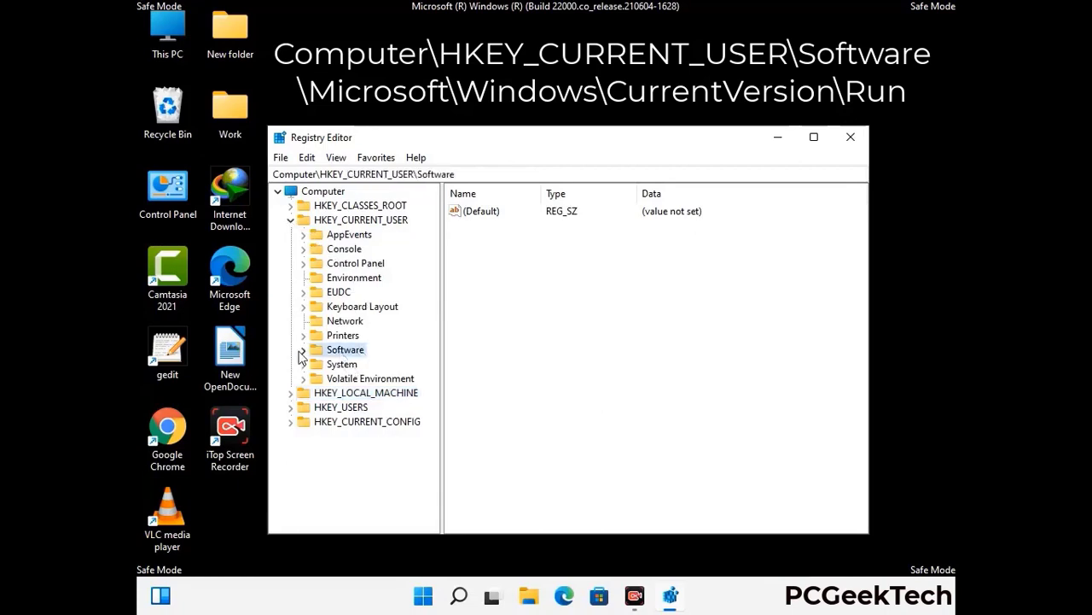
click(302, 350)
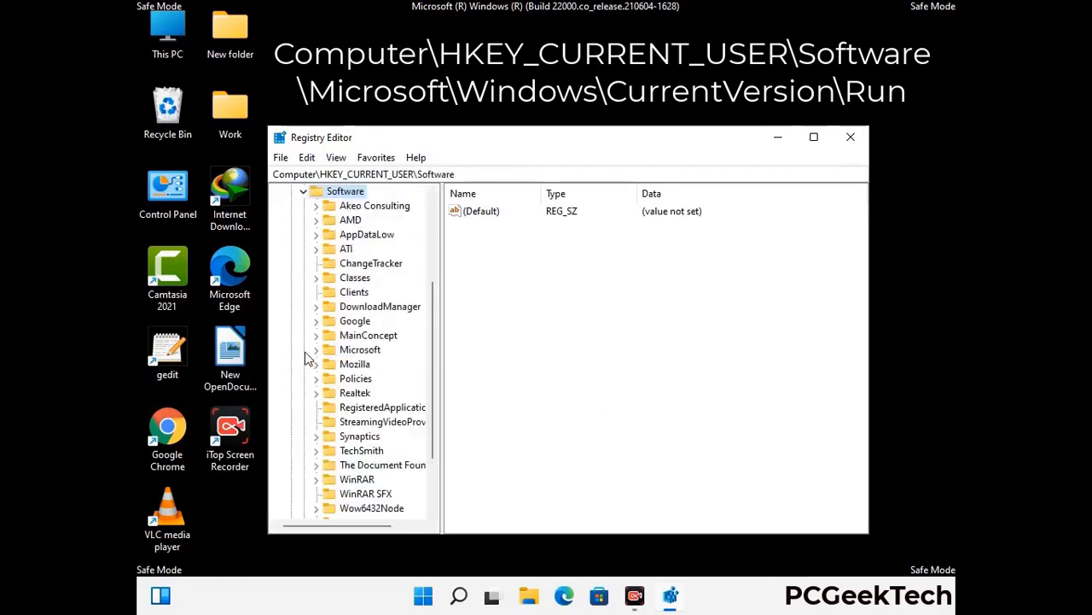
click(357, 351)
click(316, 350)
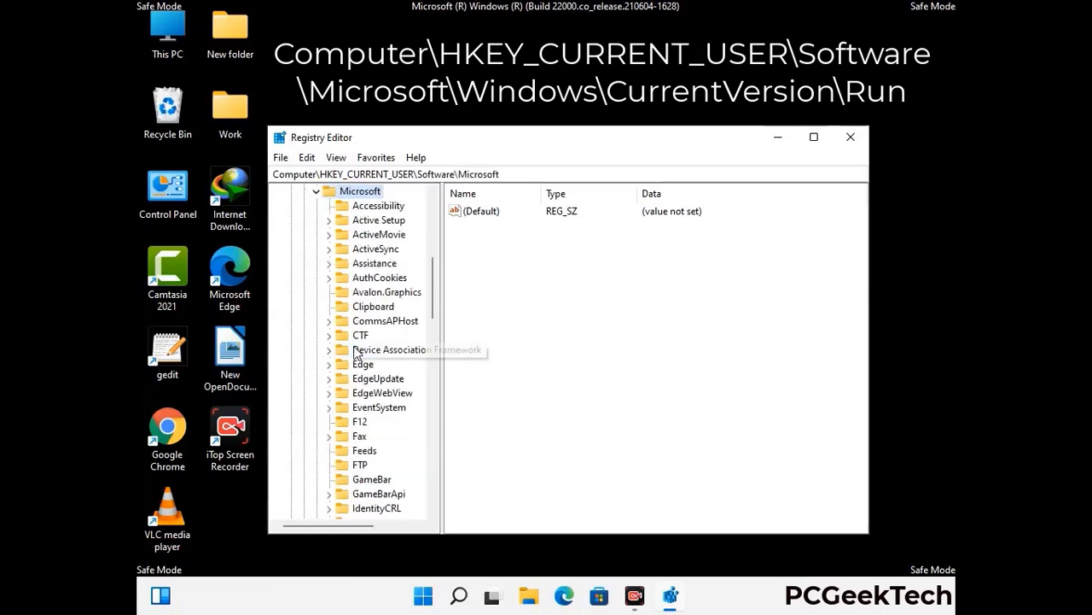
Open the Windows\CurrentVersion\Run key under the current user's Microsoft key.
scroll(395, 373, down, 5)
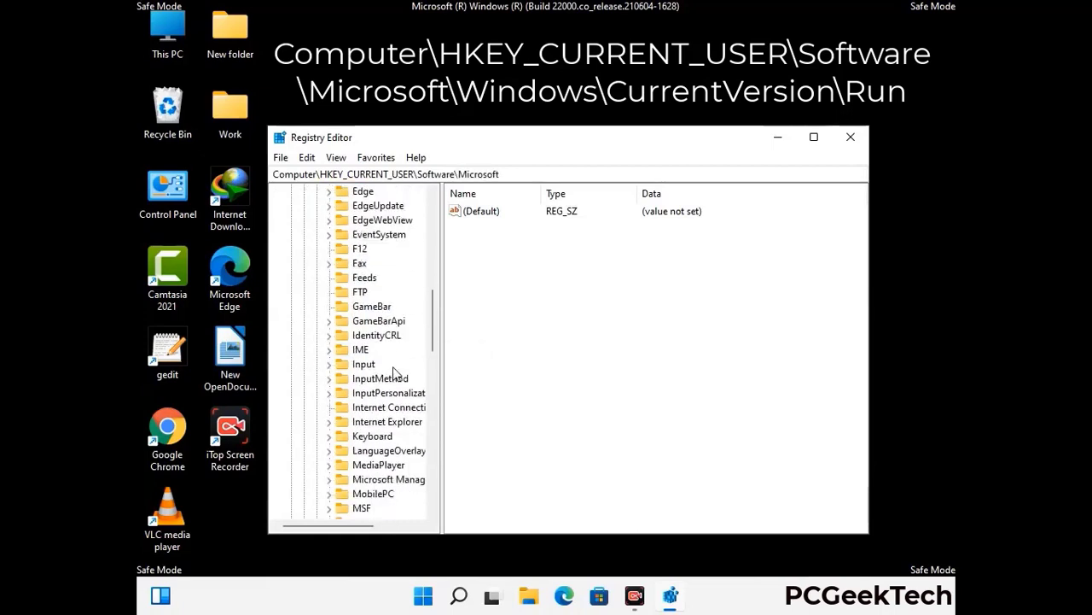
scroll(395, 373, down, 3)
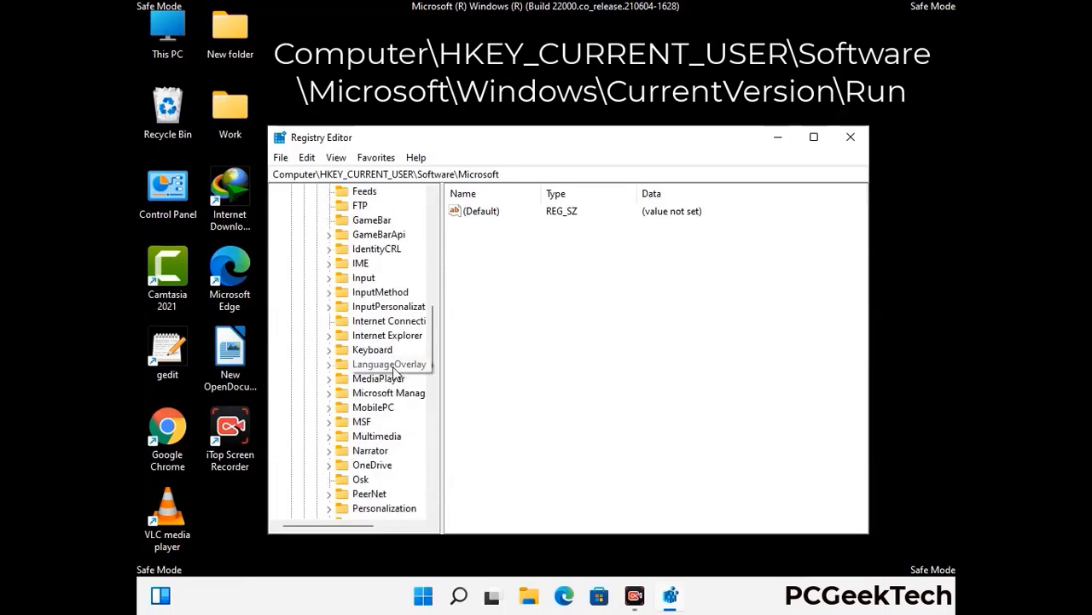
scroll(395, 373, down, 6)
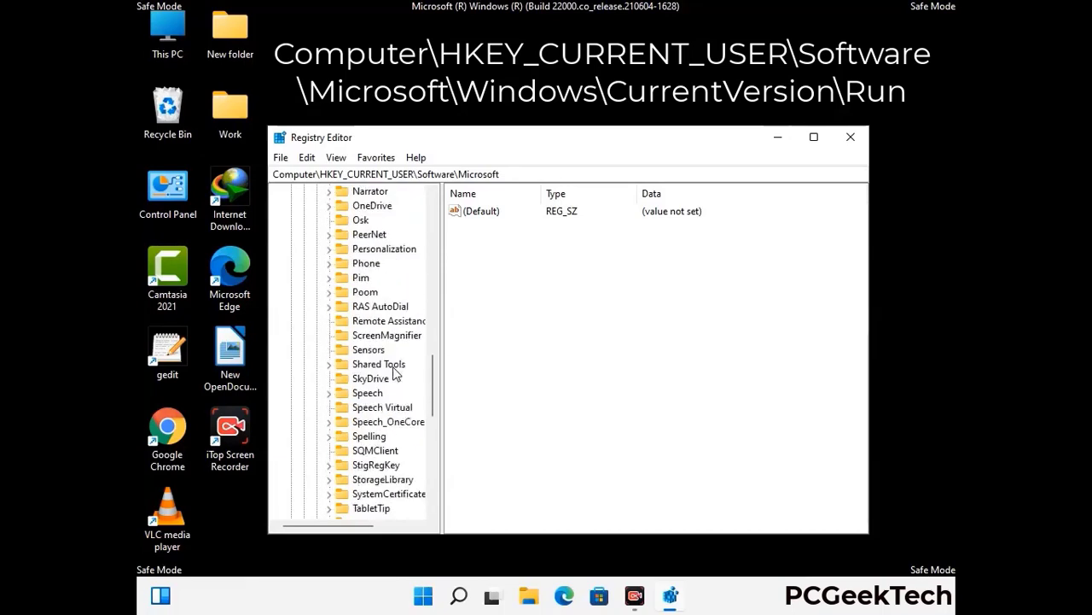
scroll(395, 373, down, 3)
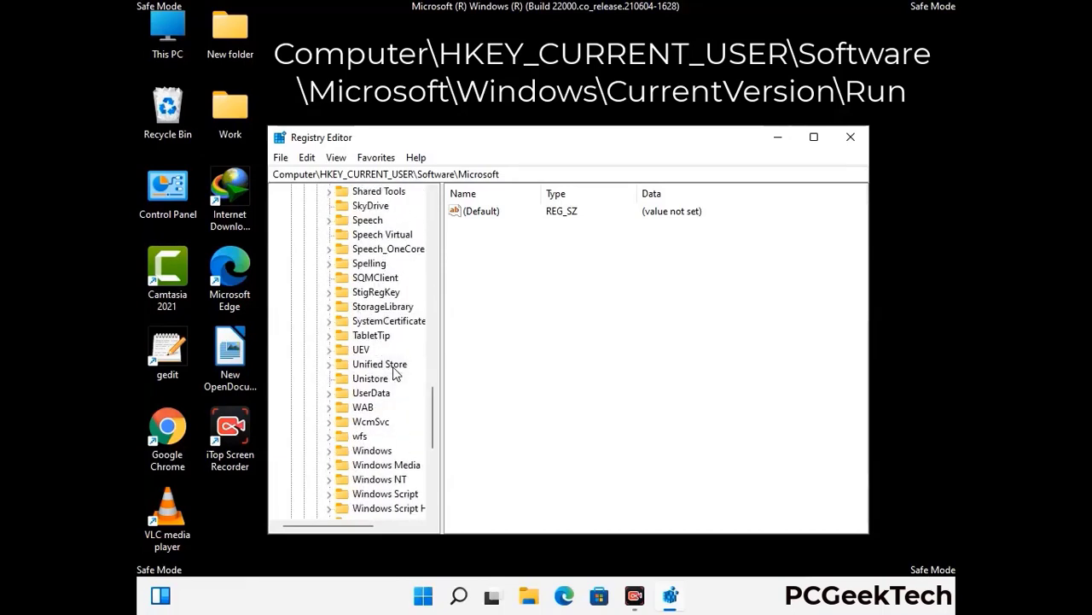
double_click(373, 407)
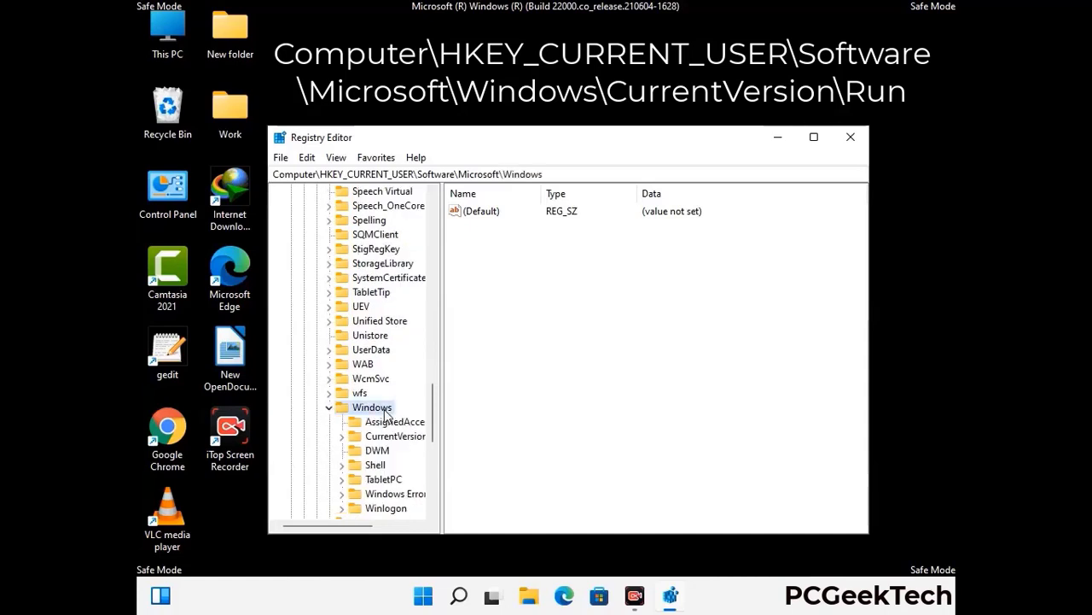
scroll(396, 401, down, 1)
click(396, 393)
double_click(396, 392)
scroll(393, 375, down, 5)
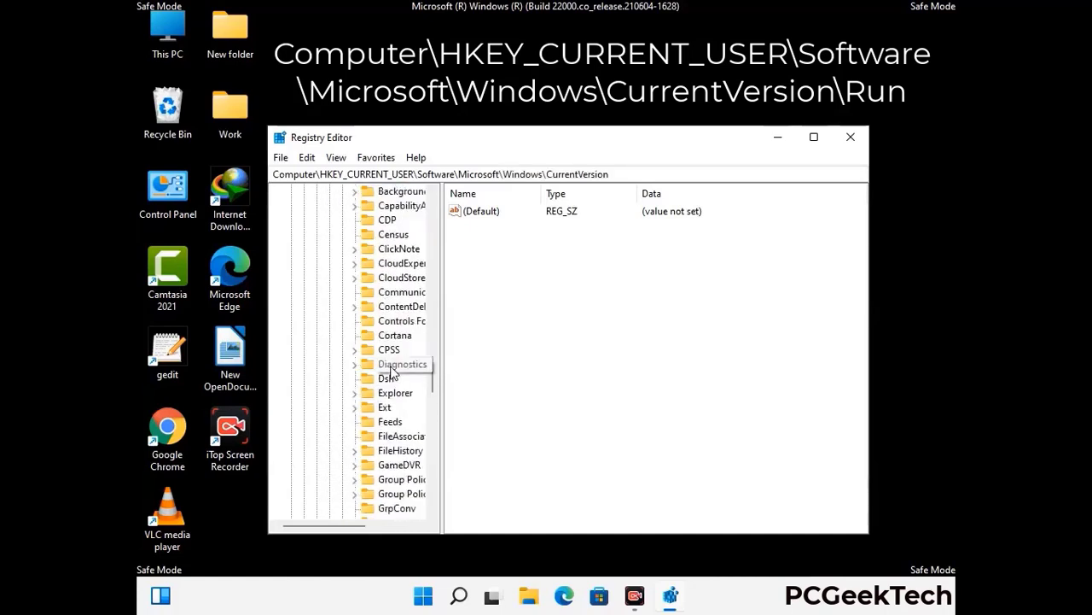
scroll(391, 372, down, 4)
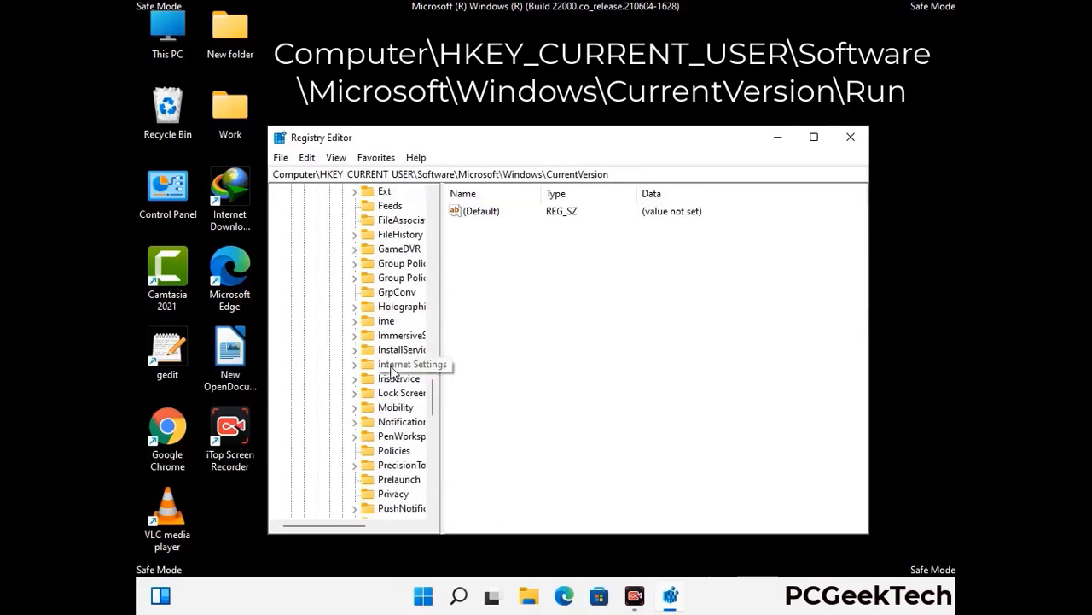
scroll(393, 371, down, 1)
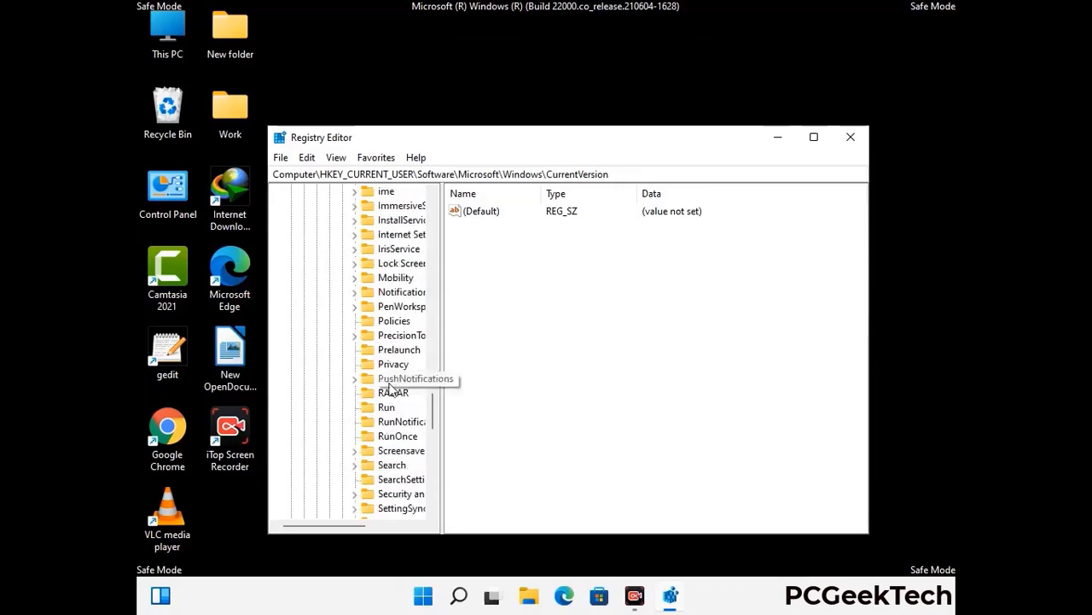
click(388, 408)
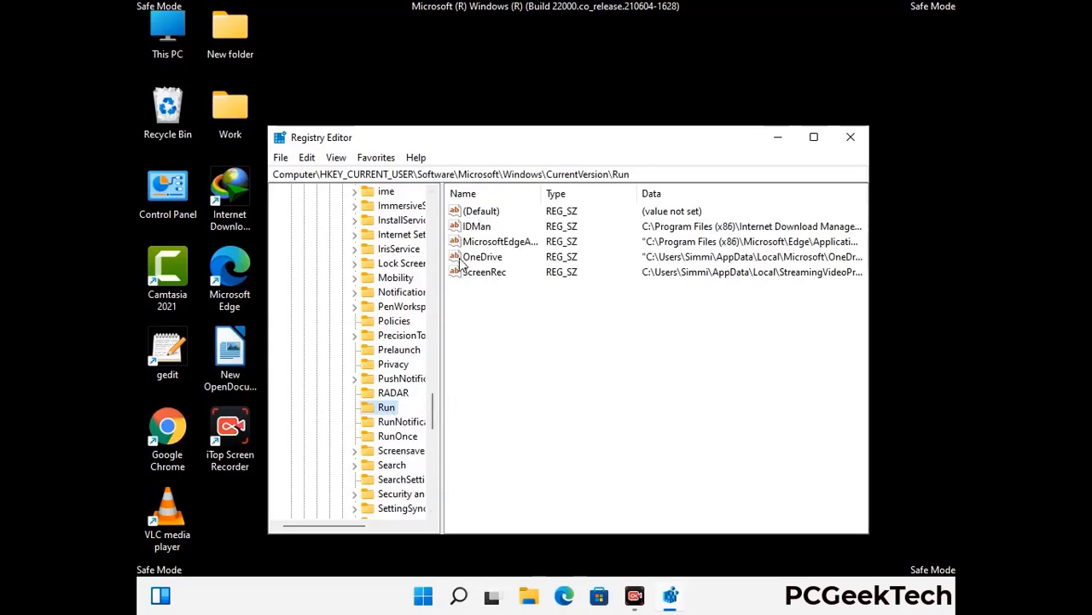
Delete the ScreenRec value from the current user's Run key and confirm the deletion.
click(483, 273)
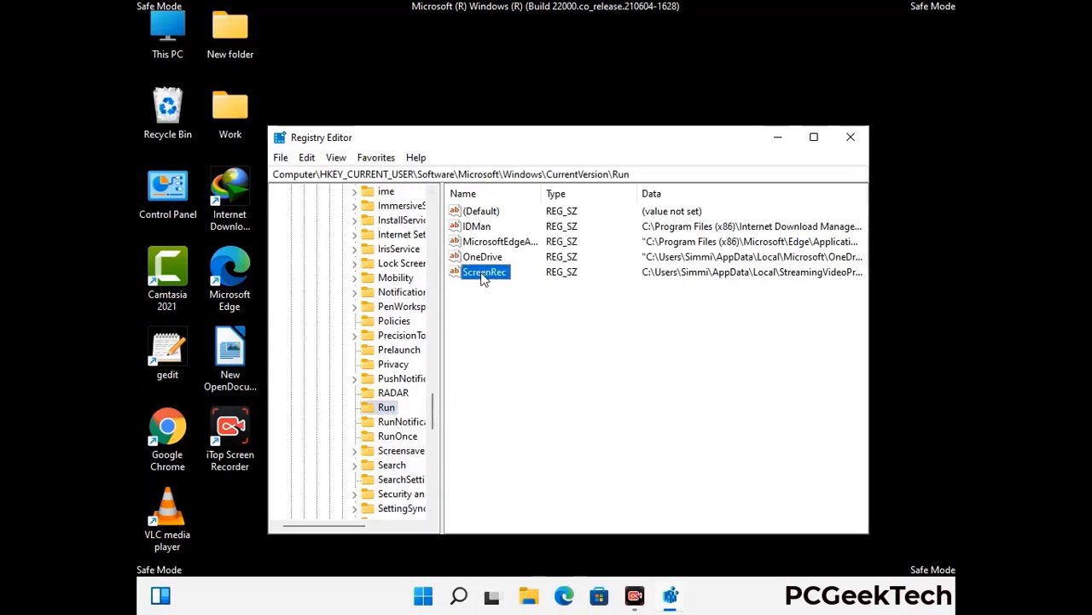
click(487, 273)
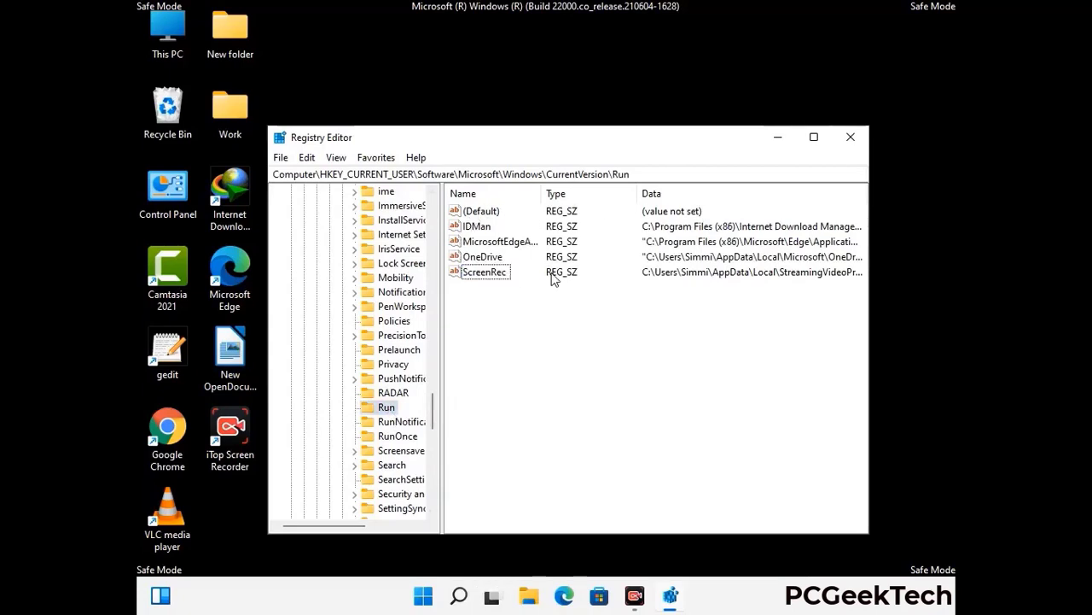
right_click(493, 279)
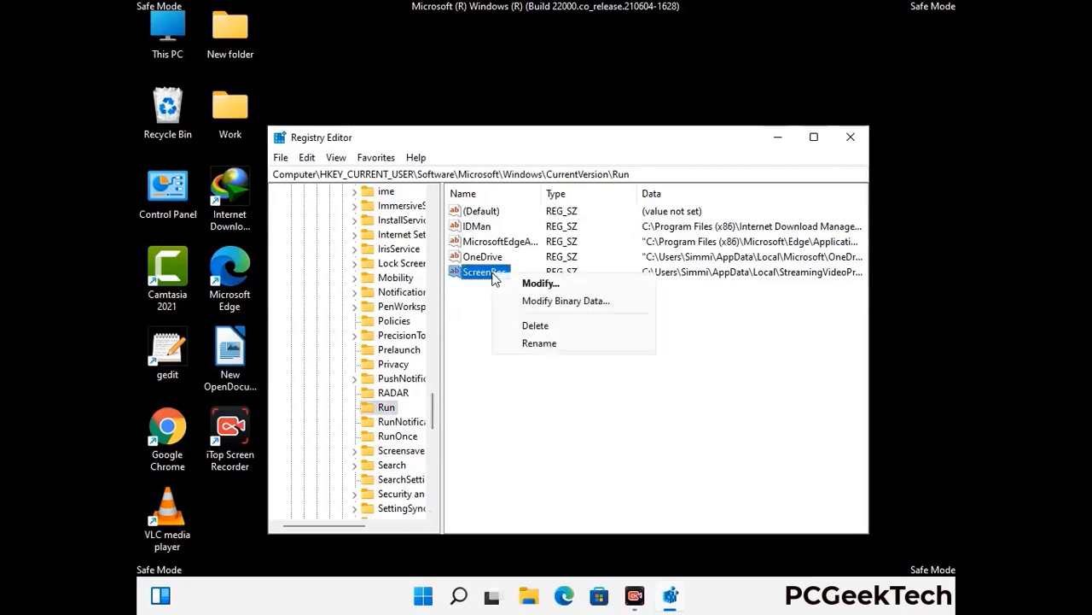
click(524, 325)
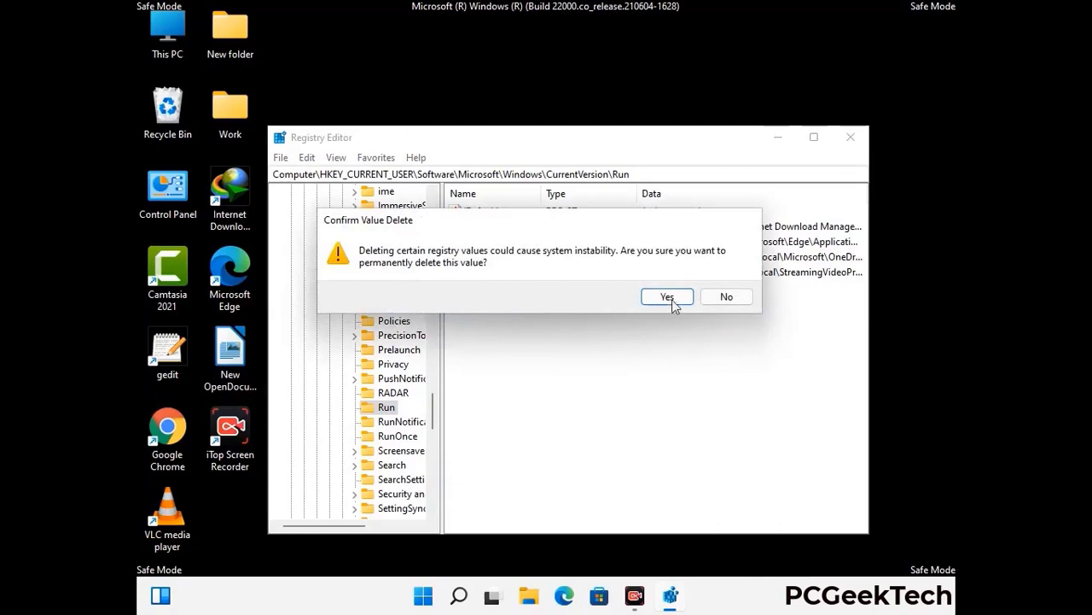
click(666, 296)
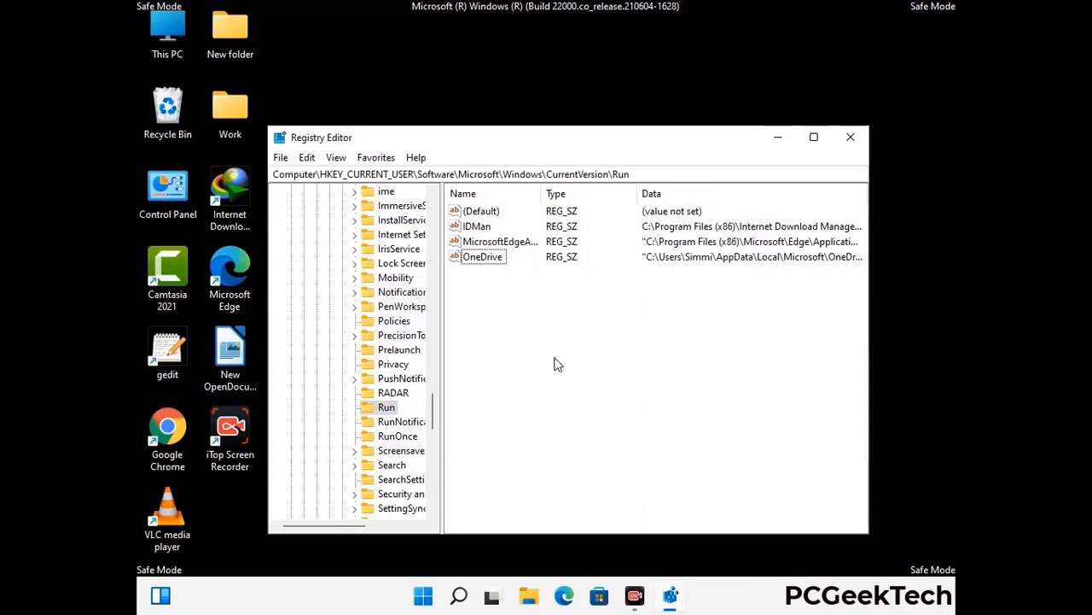
Search the registry keys, values and data for "Virus Name", stop the search and close the Registry Editor.
key(ctrl+f)
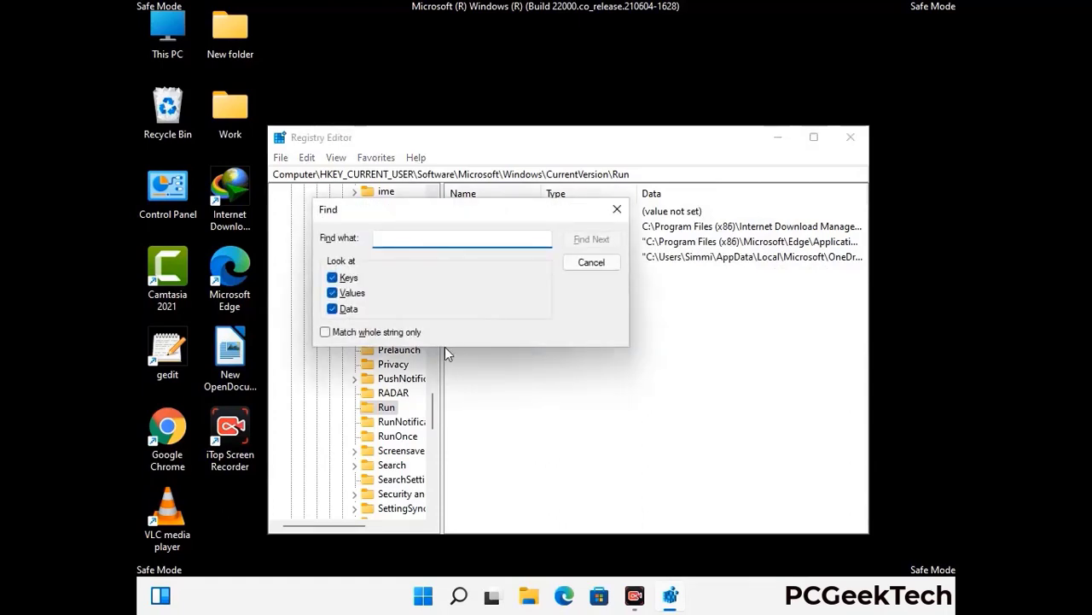
text(Vl)
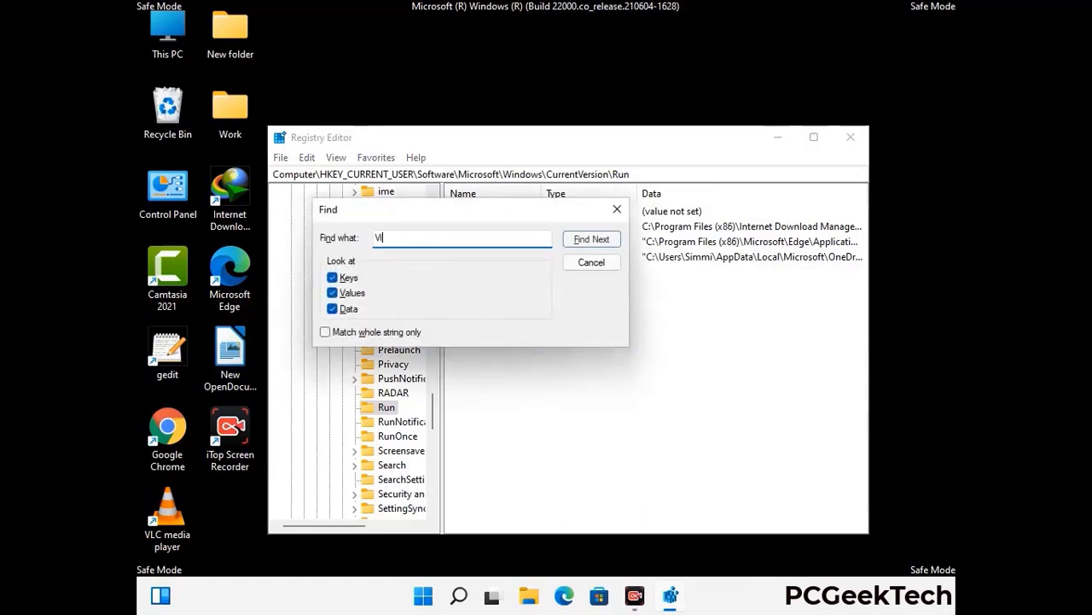
text(rus N)
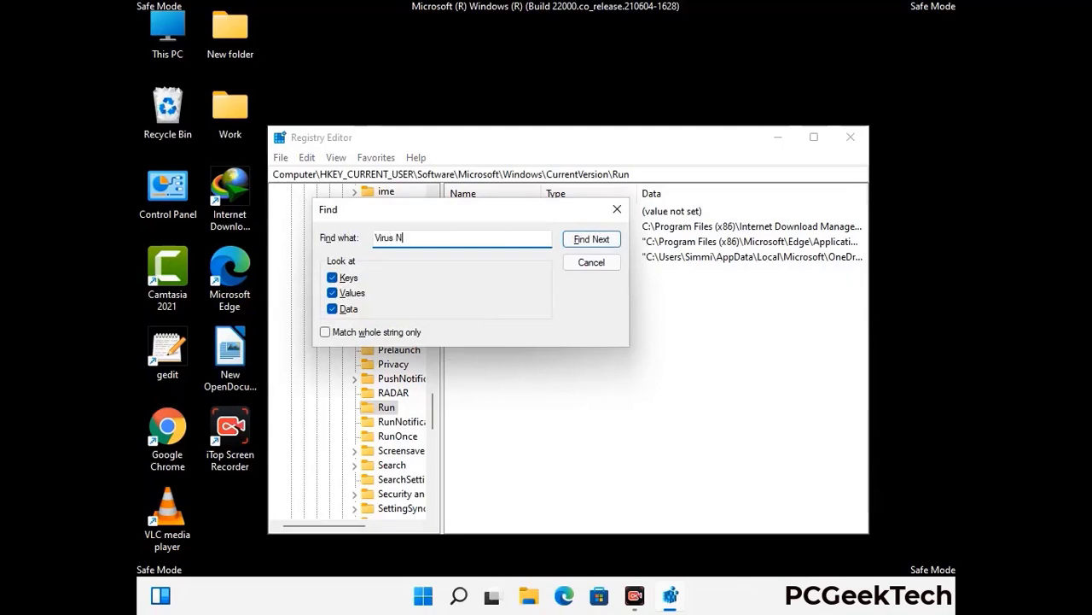
text(ame)
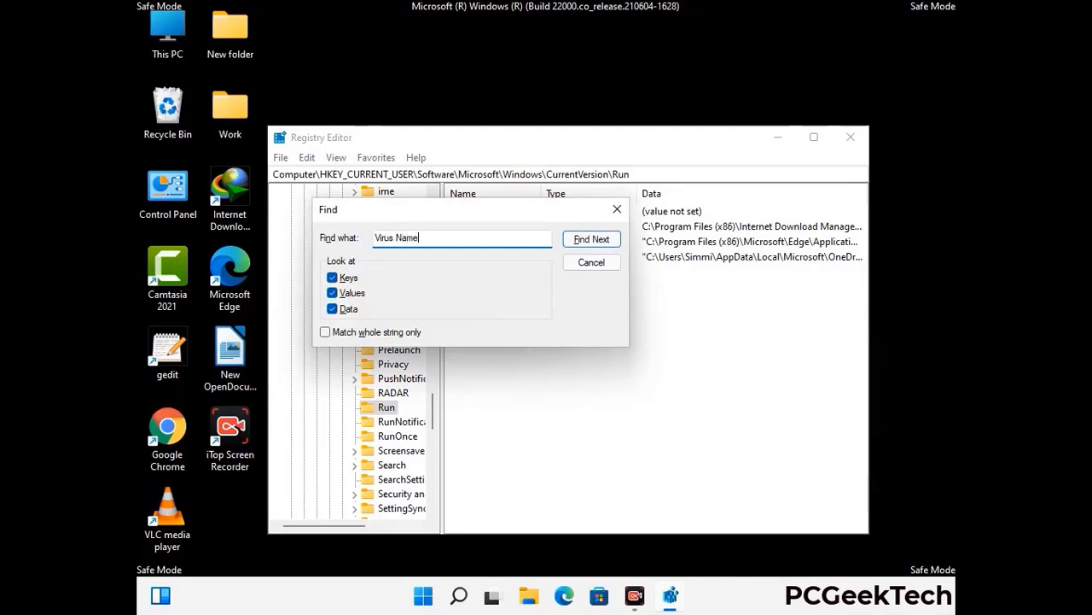
click(579, 243)
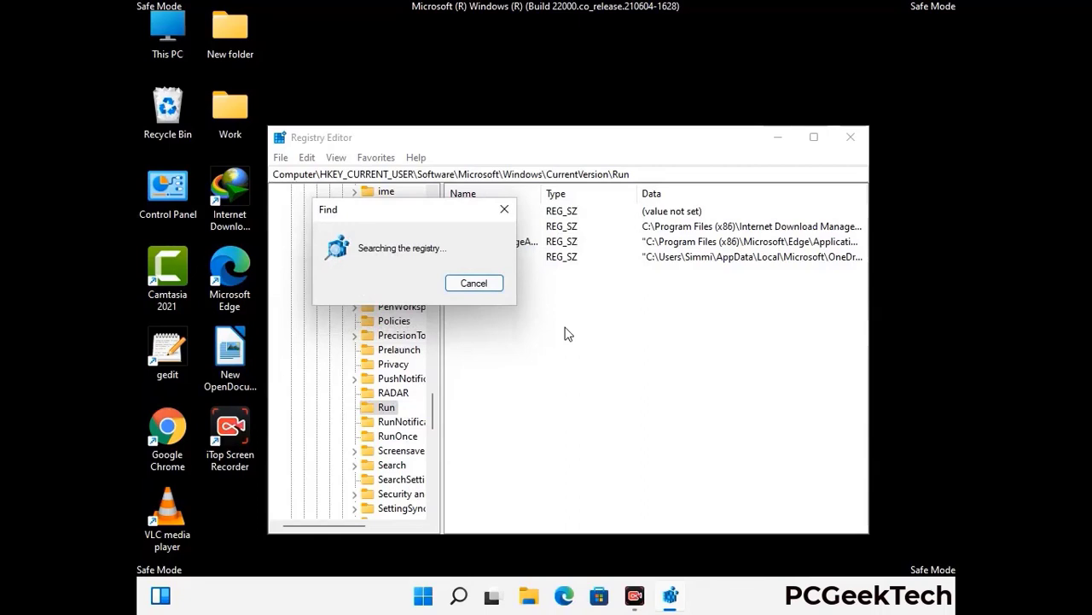
click(504, 209)
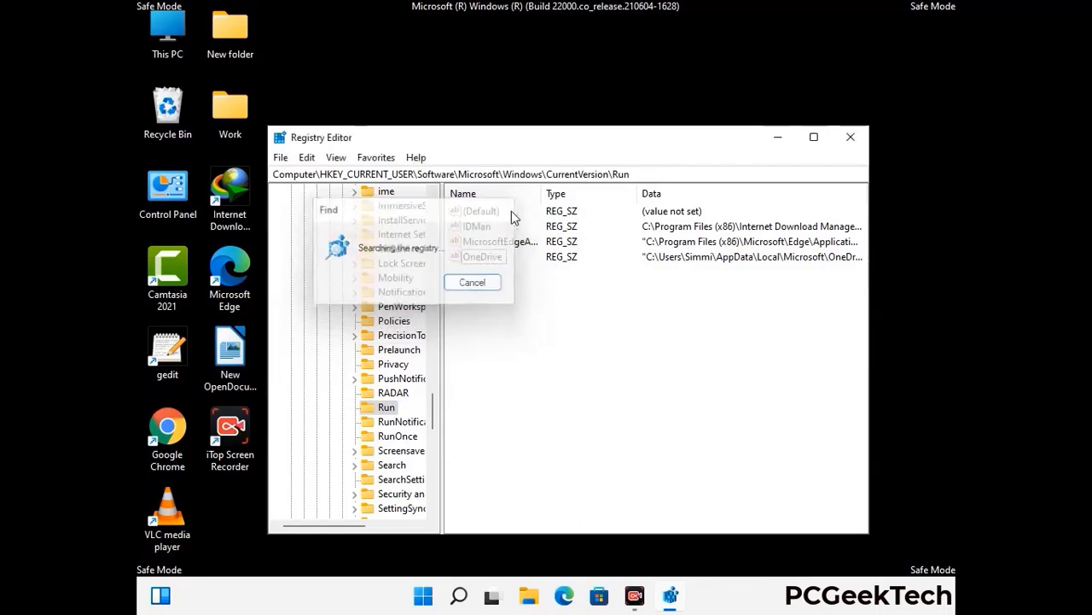
click(854, 145)
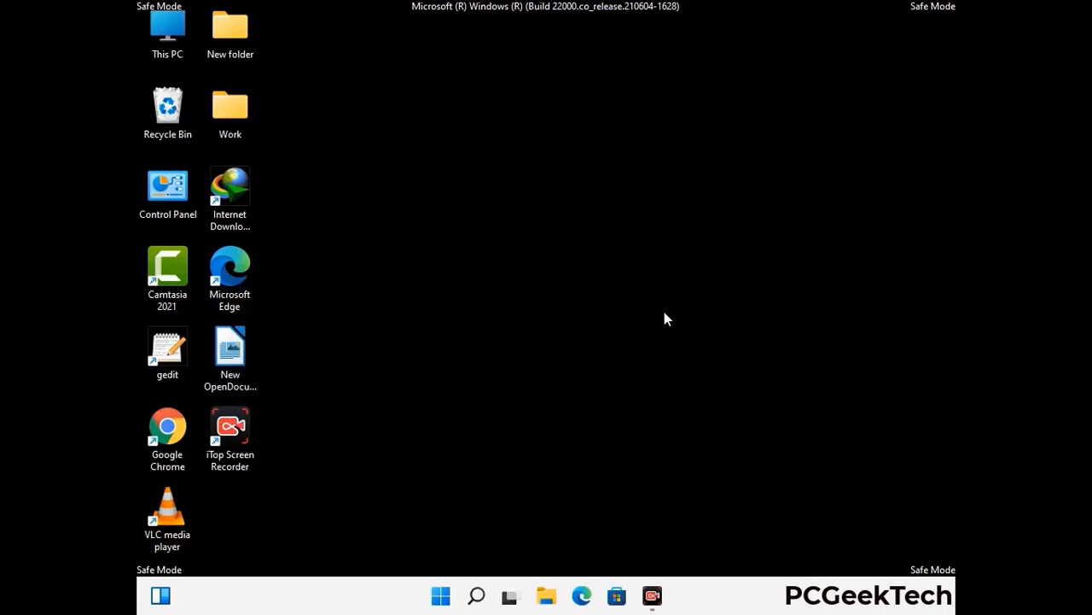
Open System Configuration by running msconfig from the Run dialog.
key(super+r)
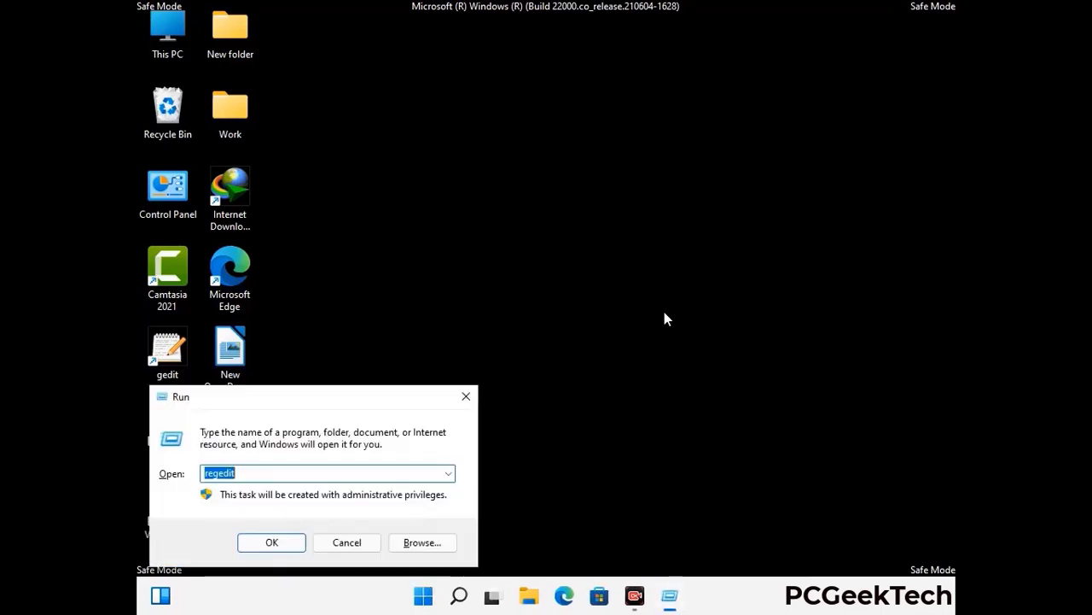
drag(317, 395, 558, 166)
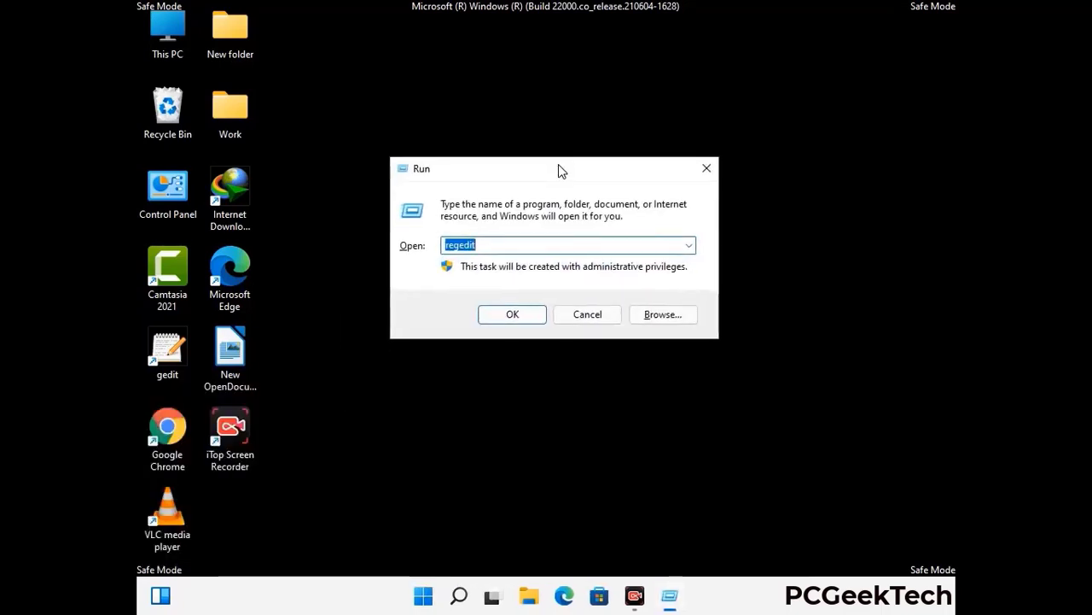
text(msconfig)
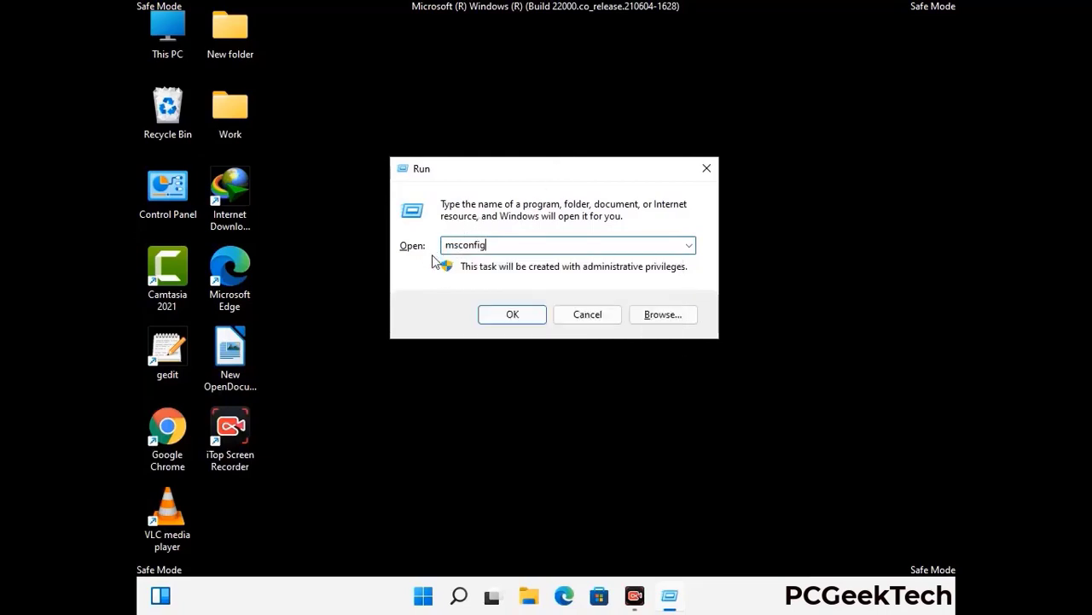
click(510, 315)
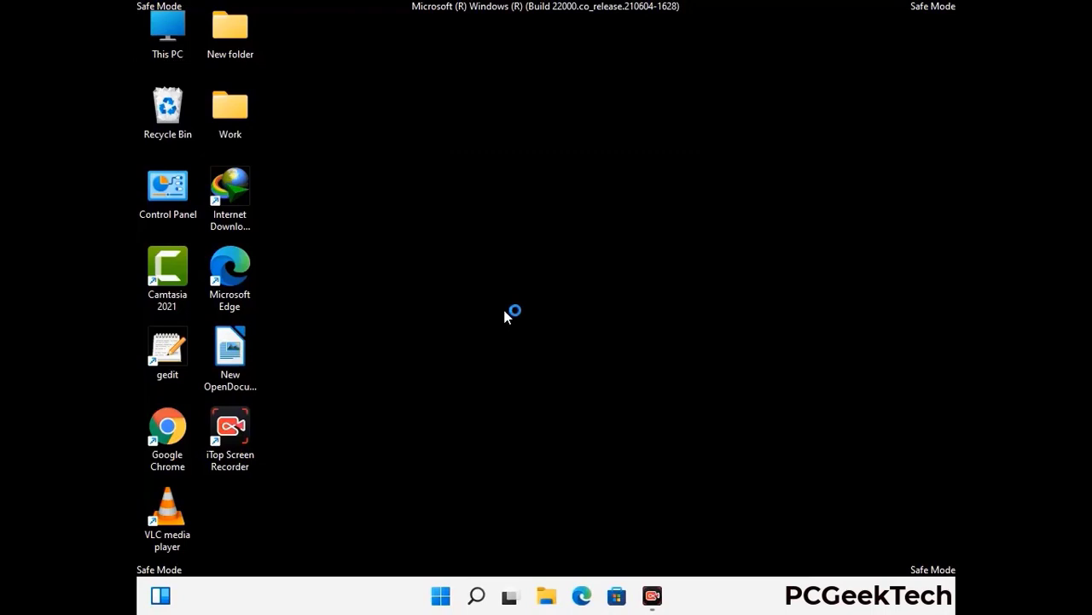
Turn off the Safe boot option in the Windows 11 boot settings.
click(376, 171)
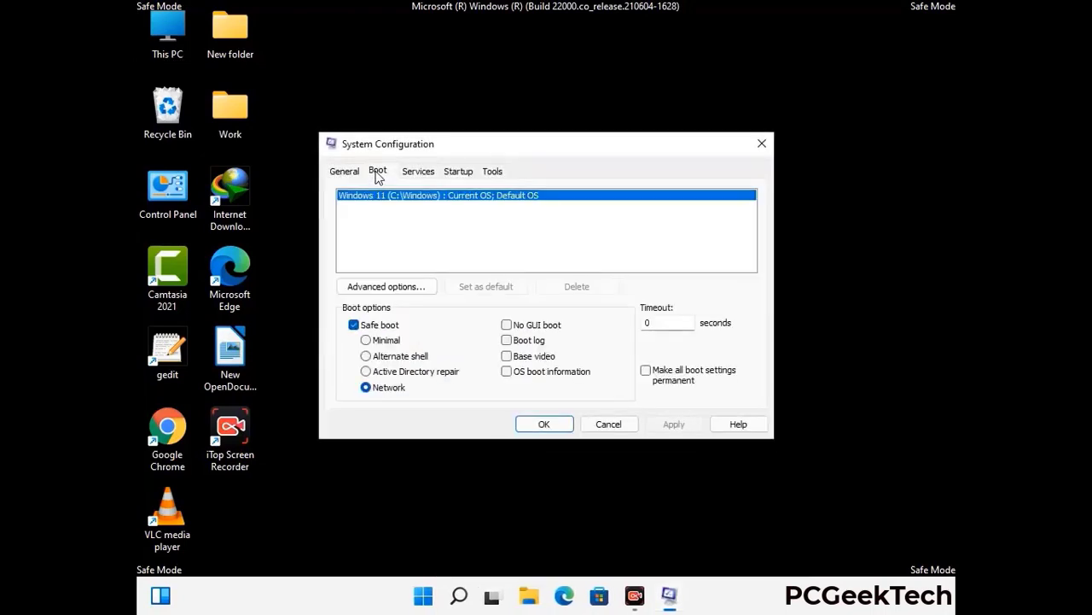
click(355, 328)
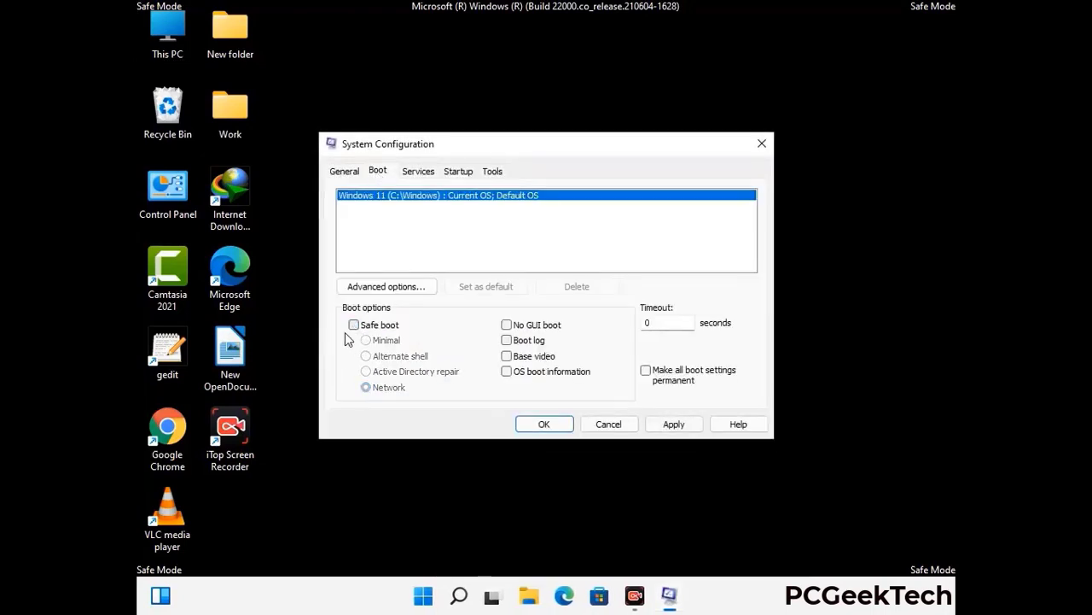